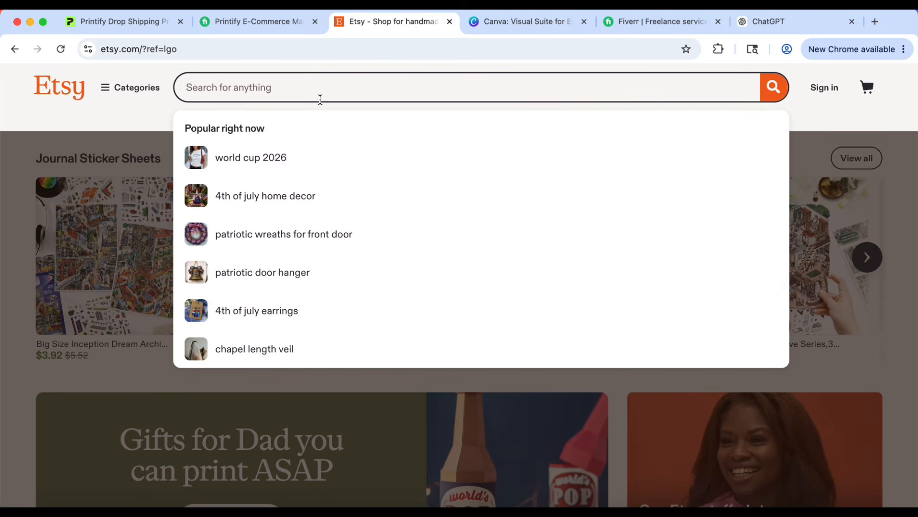
Search Etsy for "4th of july tshirt"
type("4th of jul")
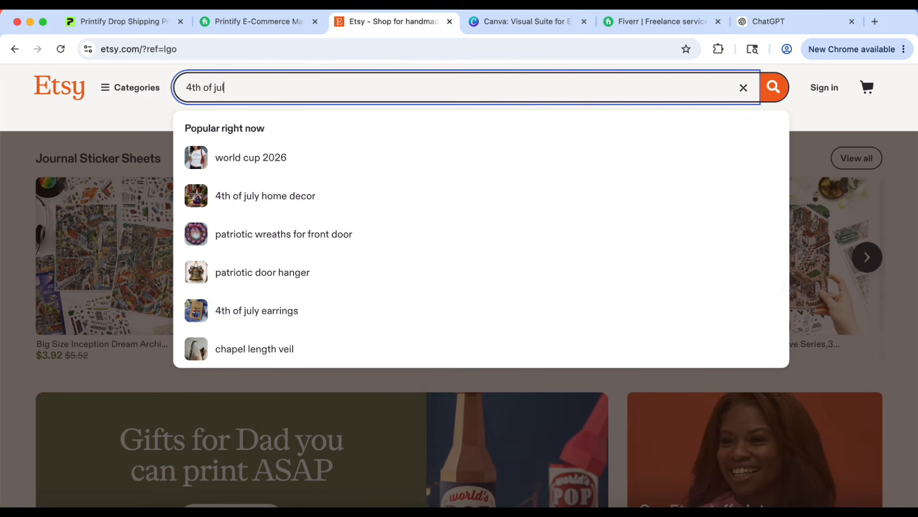
type("y t")
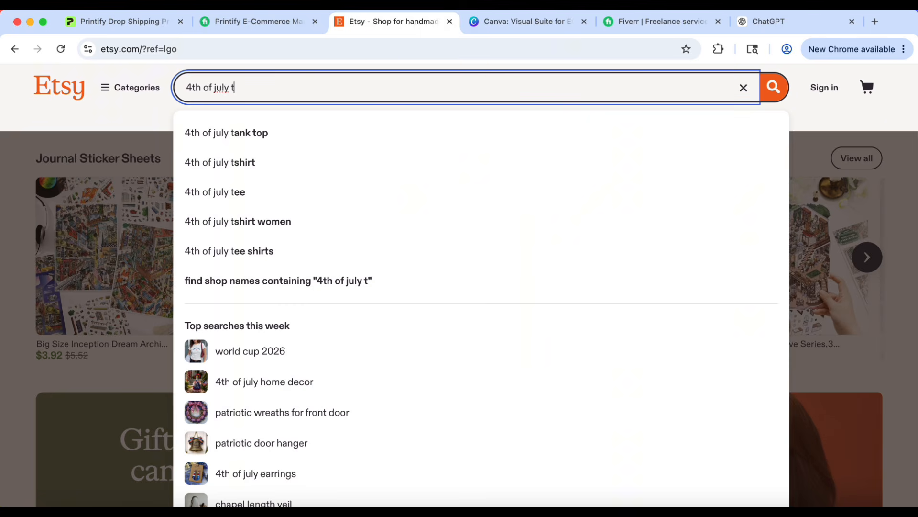
left_click(213, 163)
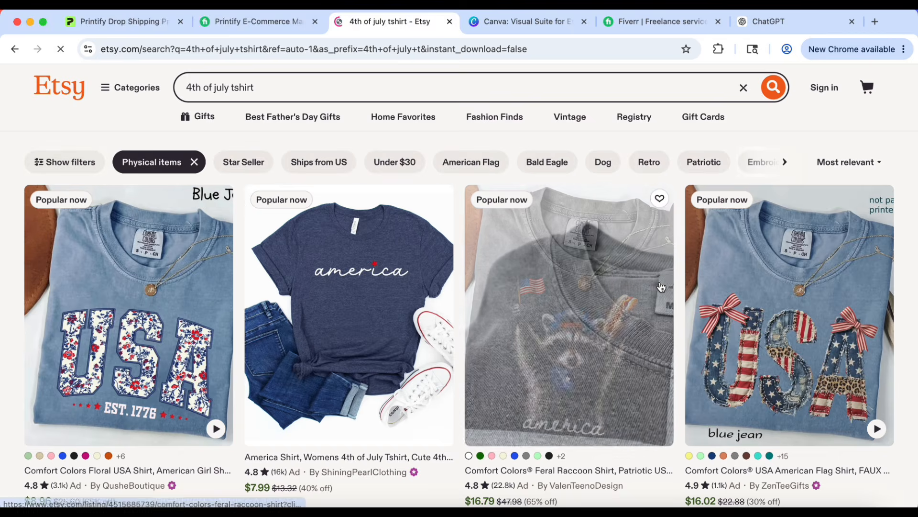
Browse the Etsy search results to examine the designs, prices and popularity badges of the 4th of July shirts
scroll(661, 287, "down", 20)
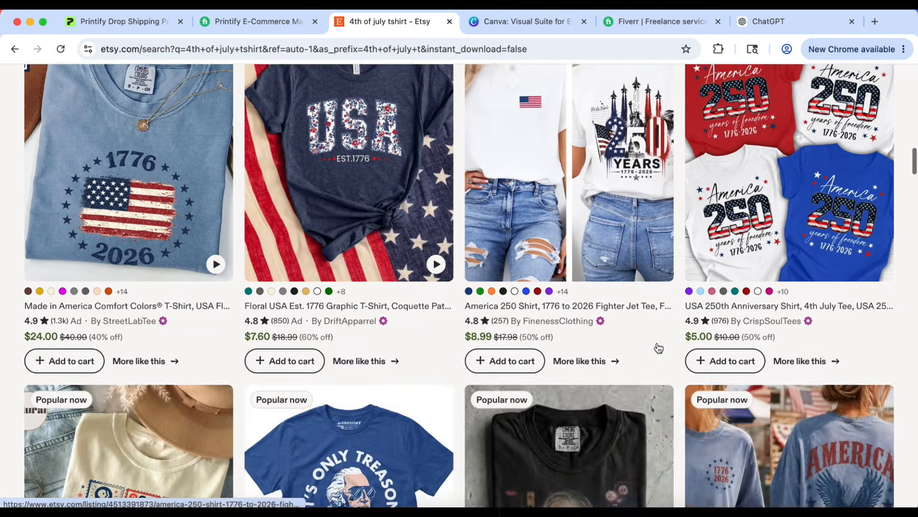
scroll(659, 348, "down", 15)
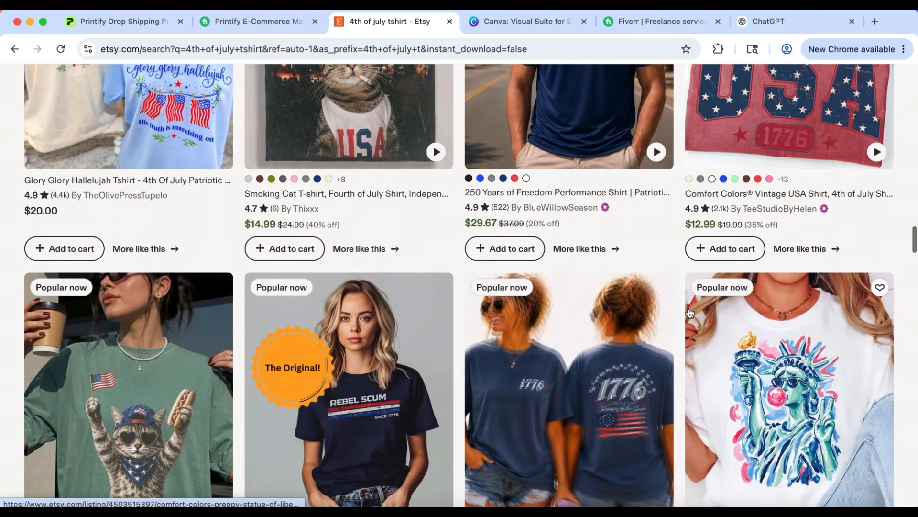
scroll(689, 313, "down", 20)
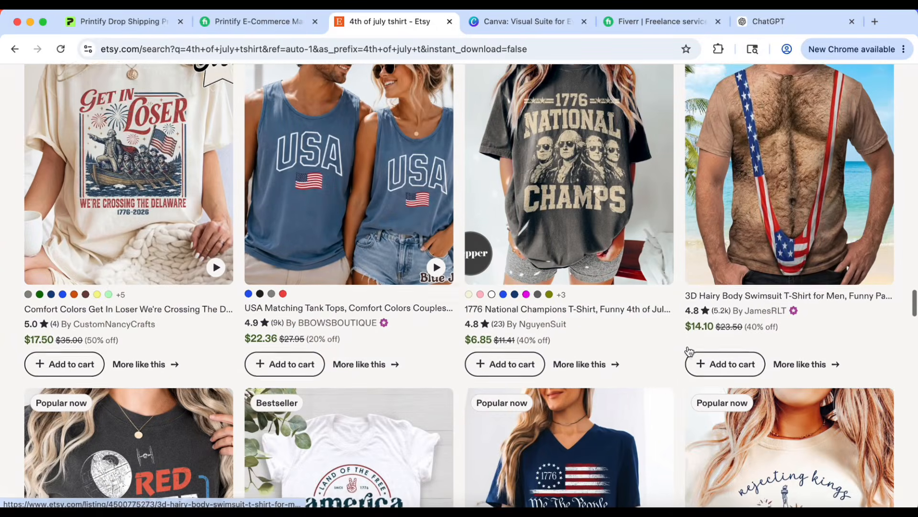
scroll(689, 351, "down", 17)
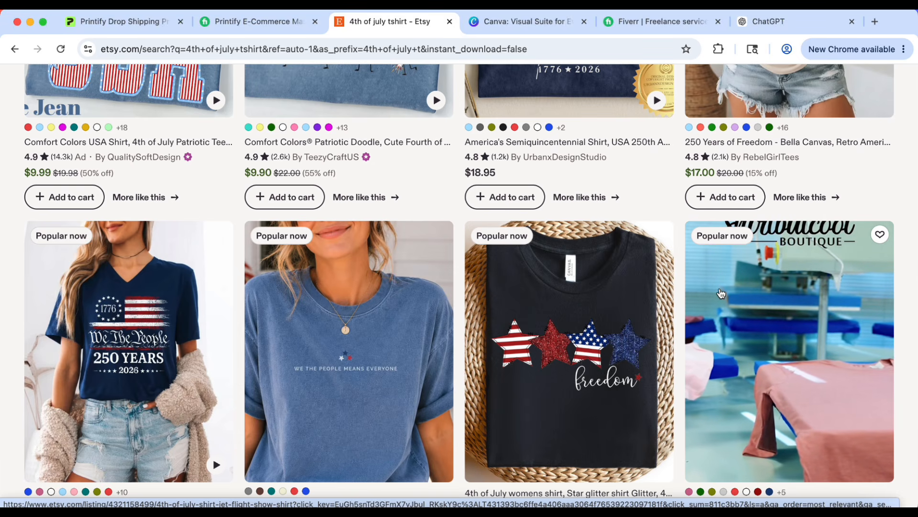
scroll(560, 179, "down", 5)
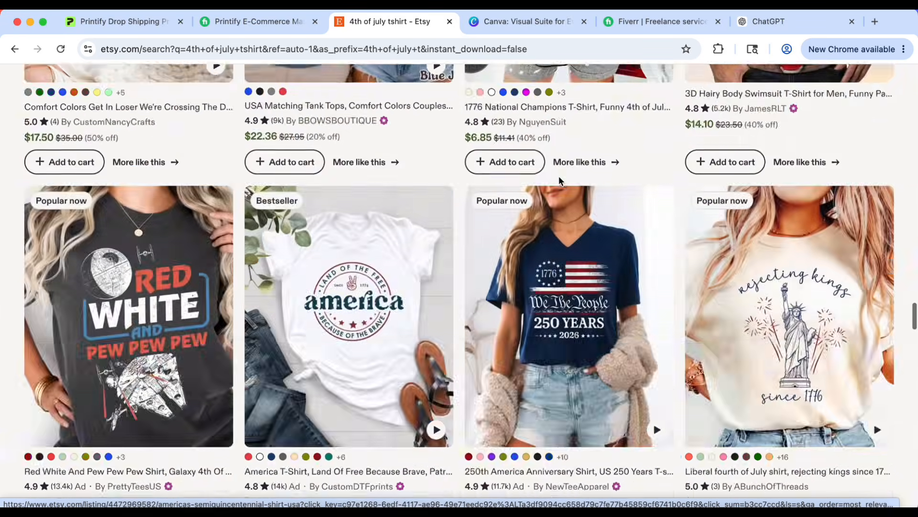
scroll(559, 179, "up", 10)
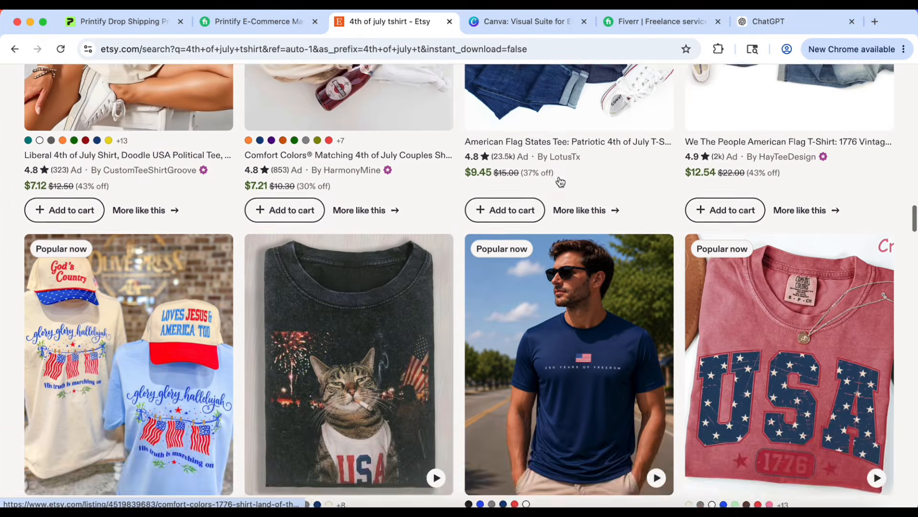
scroll(561, 182, "up", 15)
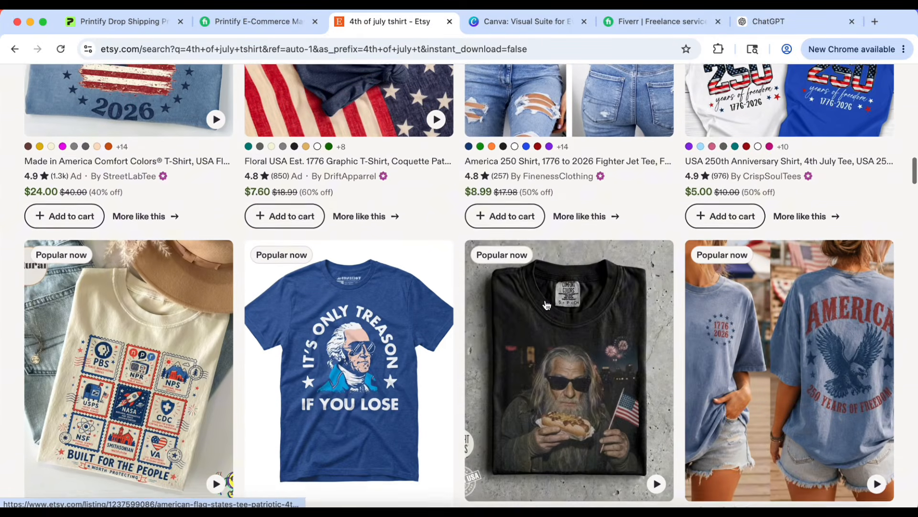
scroll(547, 305, "up", 10)
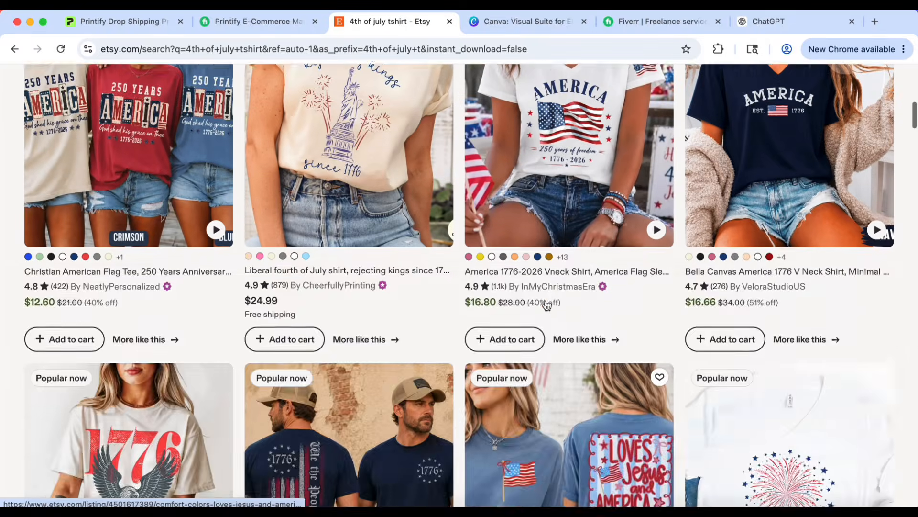
scroll(546, 304, "up", 5)
View the Canva home page and the Fiverr page for Printify e-commerce services
left_click(538, 21)
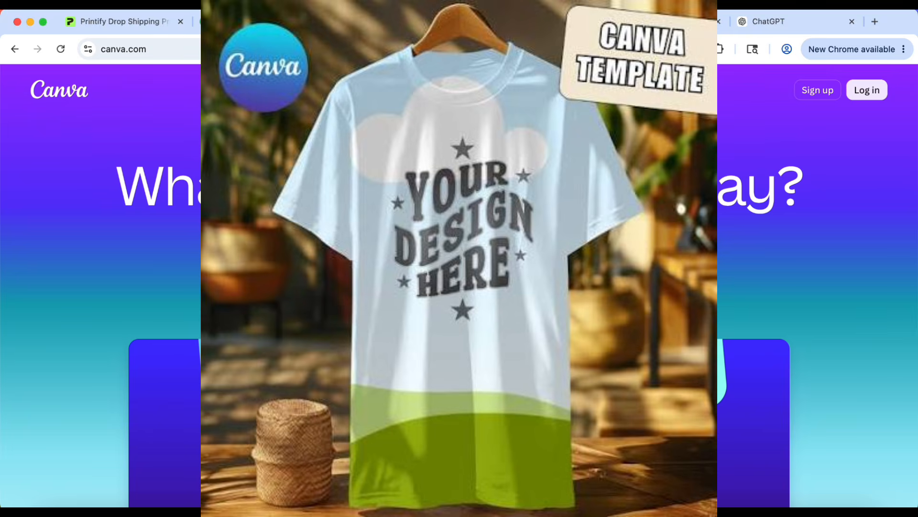
left_click(258, 21)
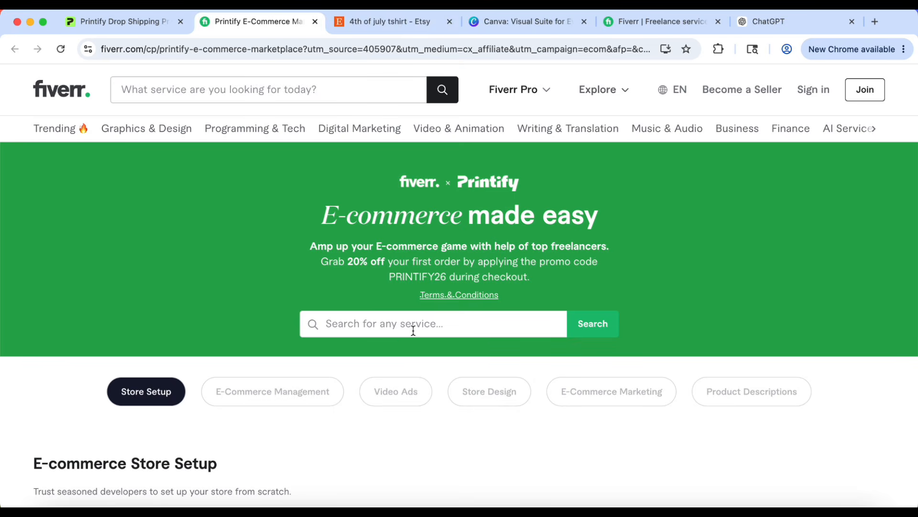
Switch to Printify and open the 4th of July product collection in the catalog
left_click(137, 23)
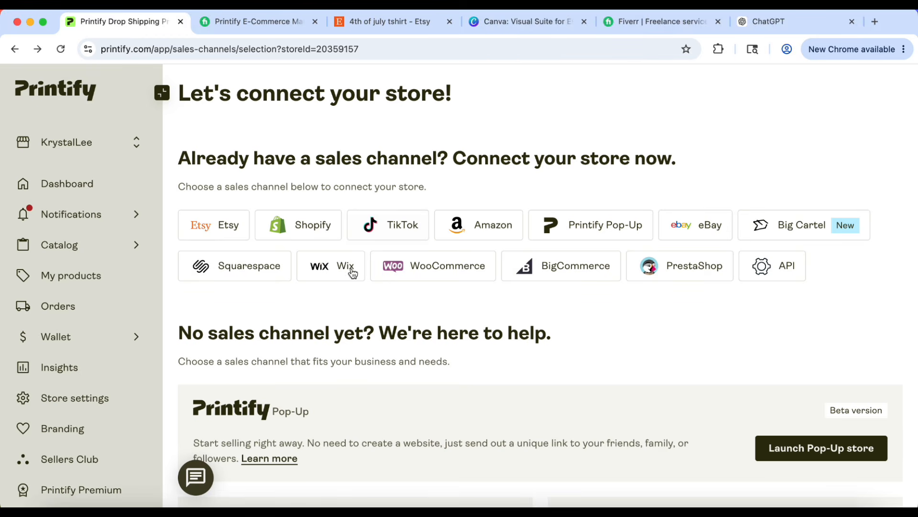
left_click(109, 250)
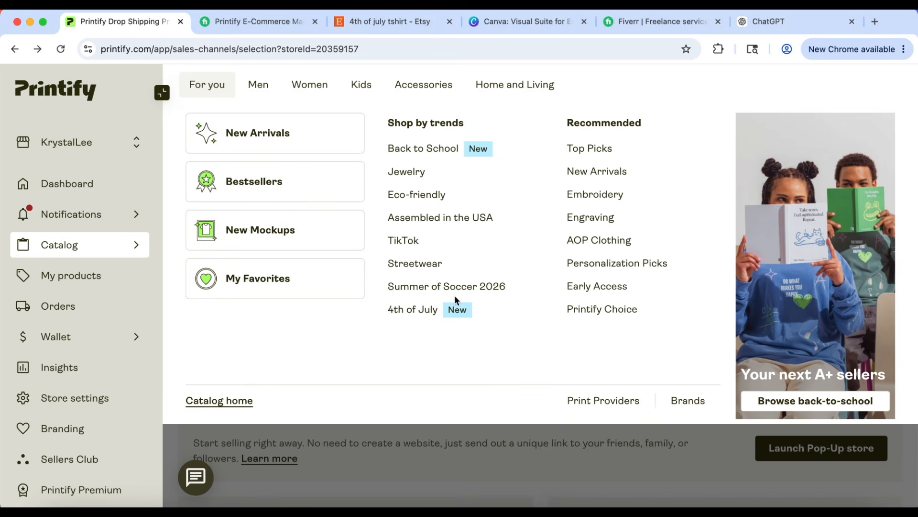
left_click(424, 314)
Examine the 4th of July catalog products and their starting prices, including apparel, caps, flags and glassware
scroll(607, 216, "down", 5)
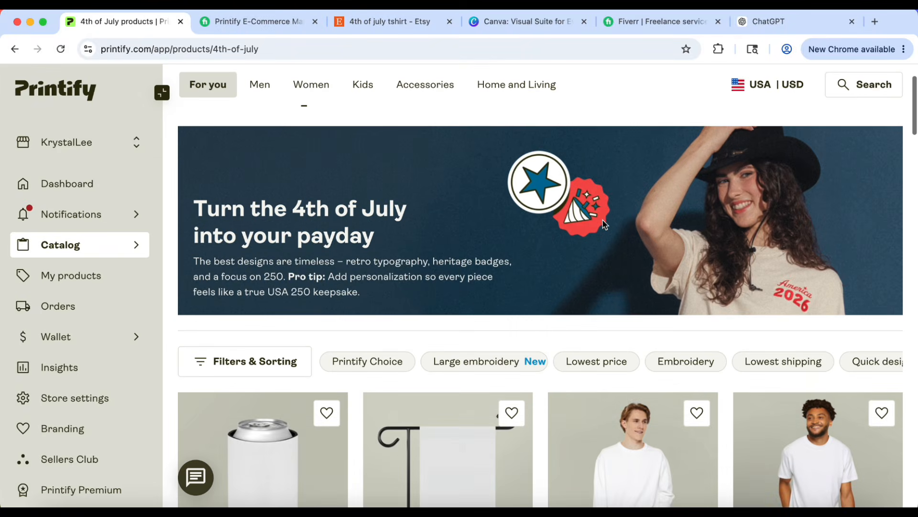
scroll(279, 298, "down", 2)
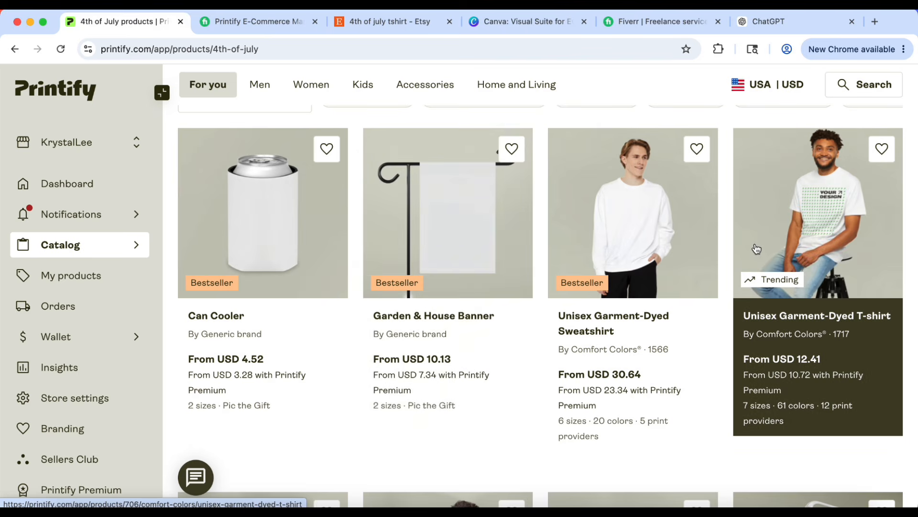
scroll(699, 324, "down", 3)
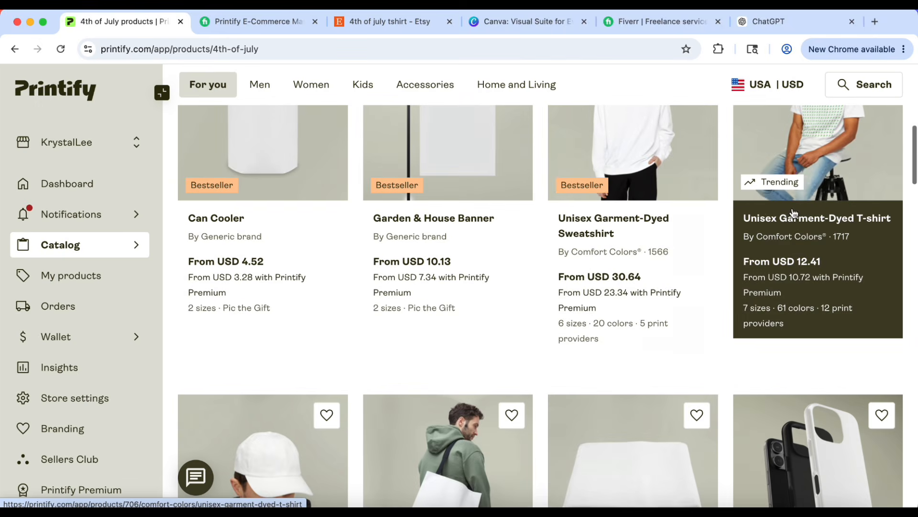
scroll(804, 231, "up", 2)
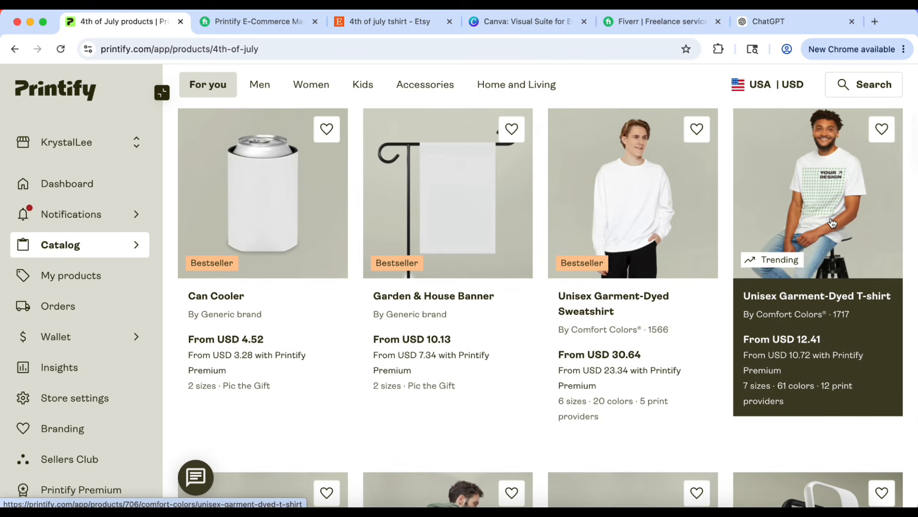
scroll(803, 268, "down", 6)
scroll(803, 286, "down", 2)
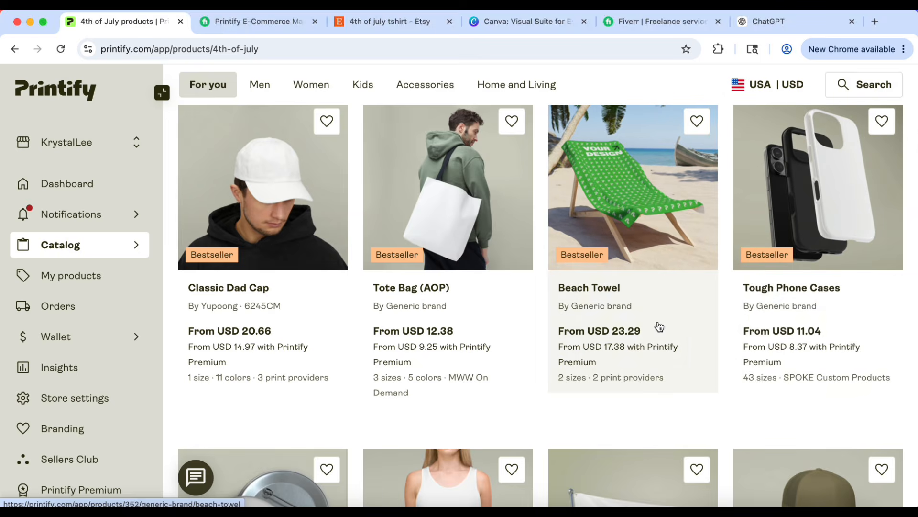
scroll(659, 326, "down", 7)
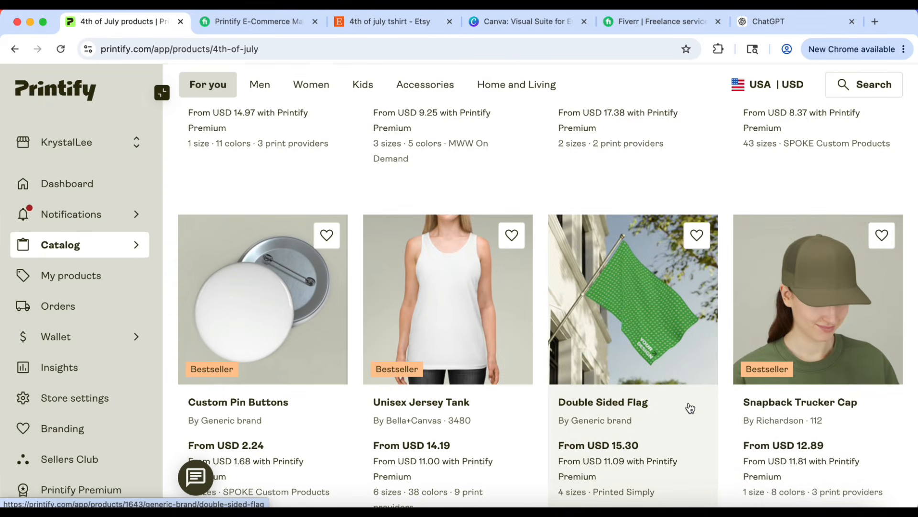
scroll(690, 407, "down", 8)
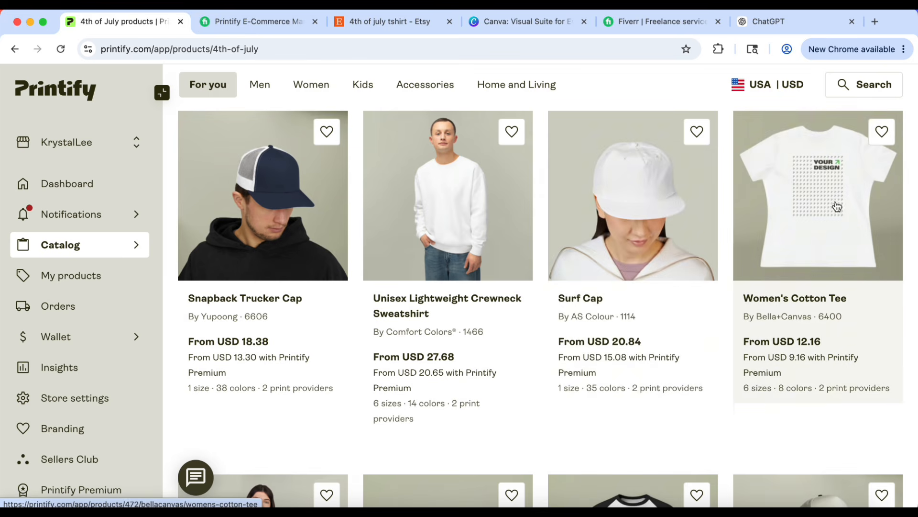
scroll(799, 283, "down", 7)
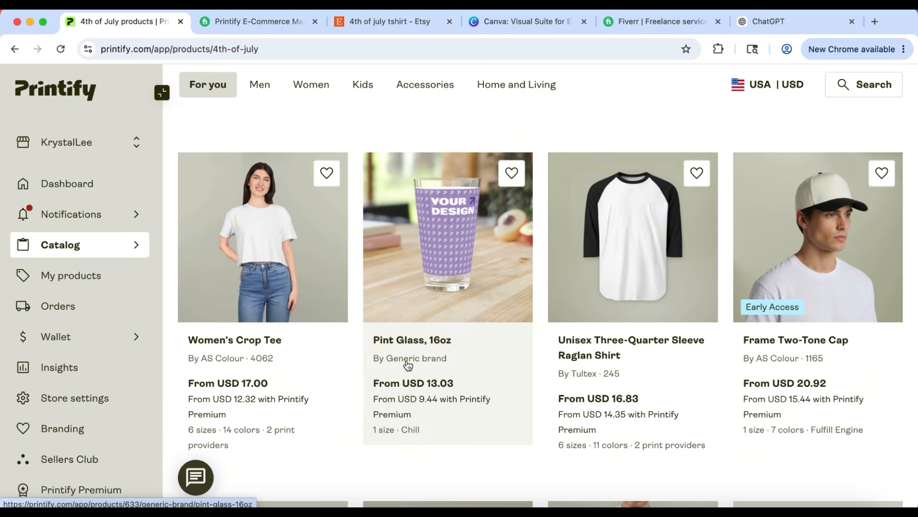
scroll(704, 236, "down", 15)
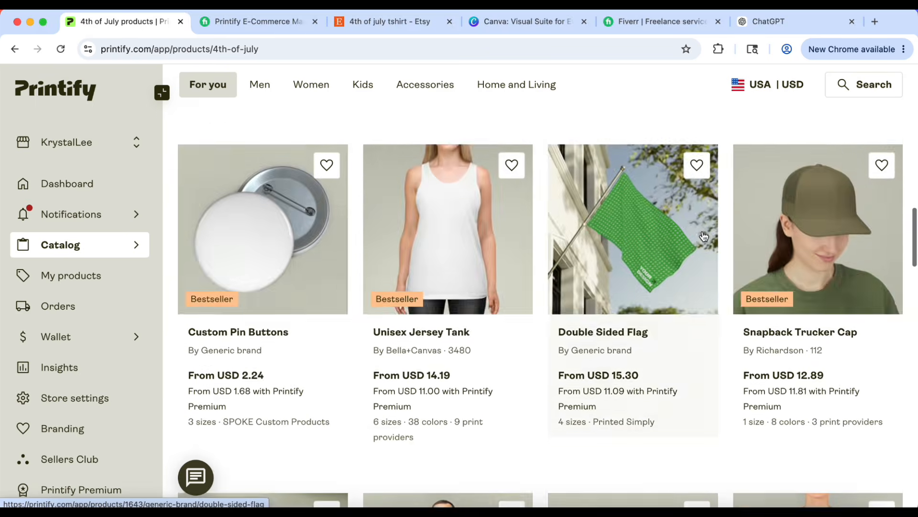
scroll(704, 237, "up", 15)
scroll(685, 282, "down", 3)
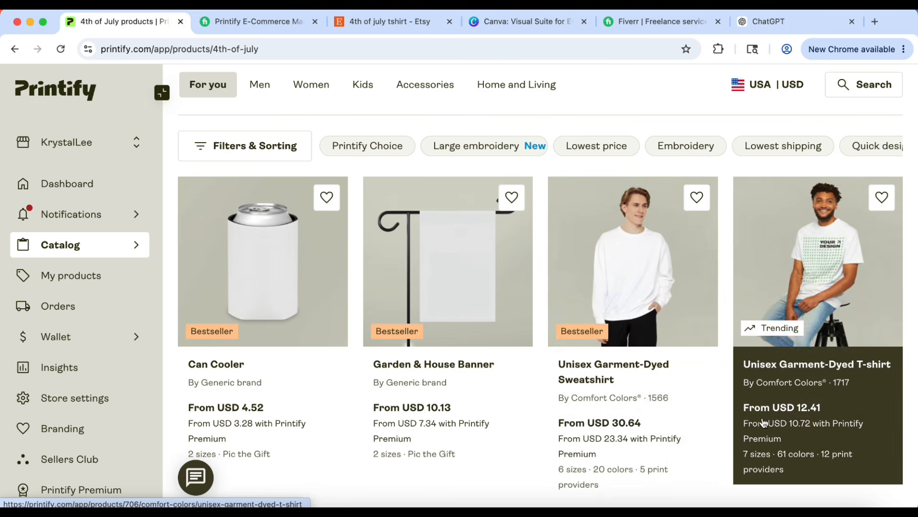
Open the Comfort Colors 1717 Unisex Garment-Dyed T-shirt and start designing it with Printify Choice
left_click(812, 235)
scroll(651, 283, "down", 3)
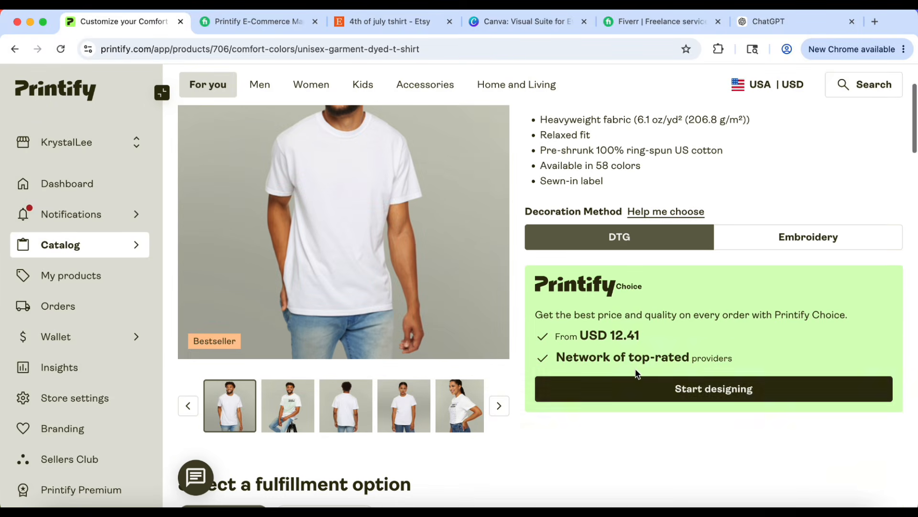
left_click(670, 389)
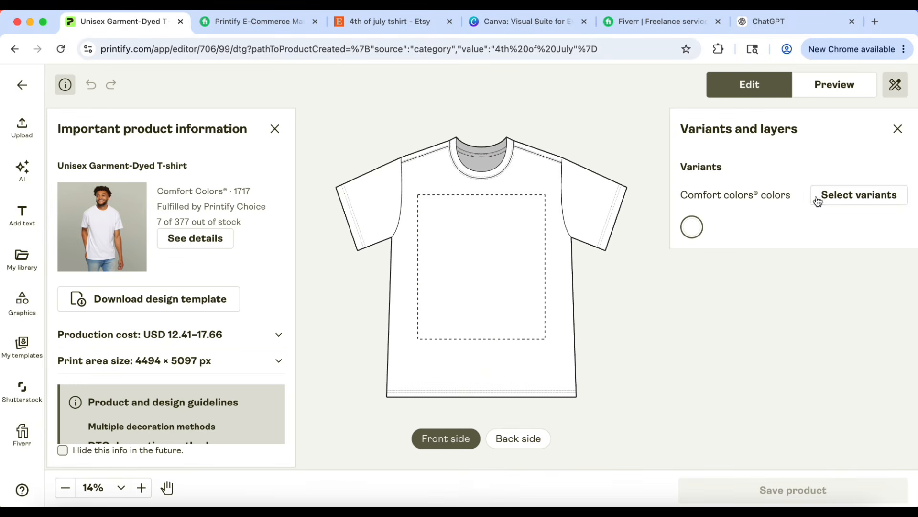
Add the bright orange-red color to the T-shirt's selected variants
left_click(867, 201)
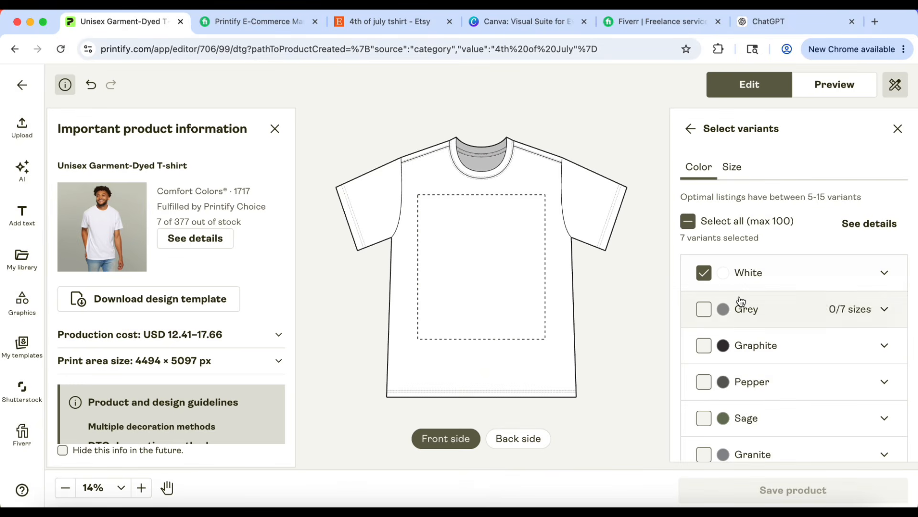
scroll(741, 301, "down", 15)
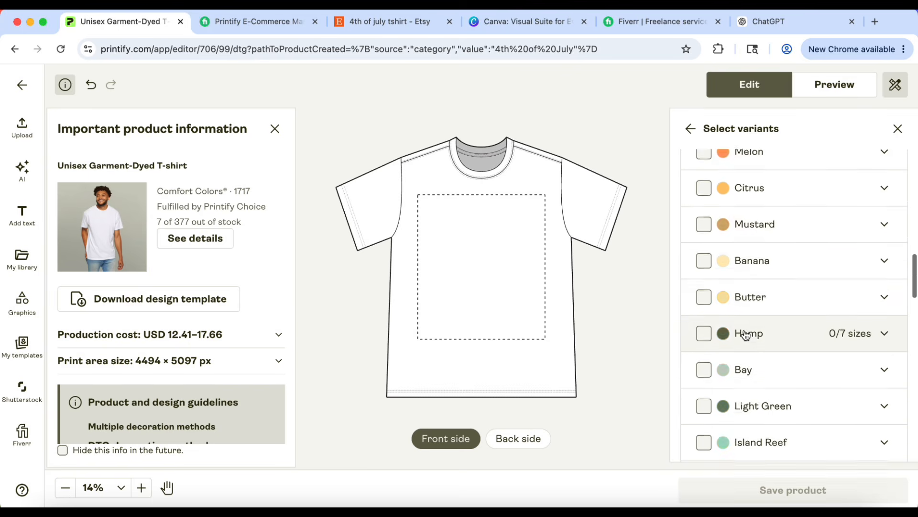
scroll(746, 335, "up", 4)
left_click(705, 235)
Add True Navy to the T-shirt's color variants, leaving the lighter Navy deselected
scroll(755, 354, "down", 8)
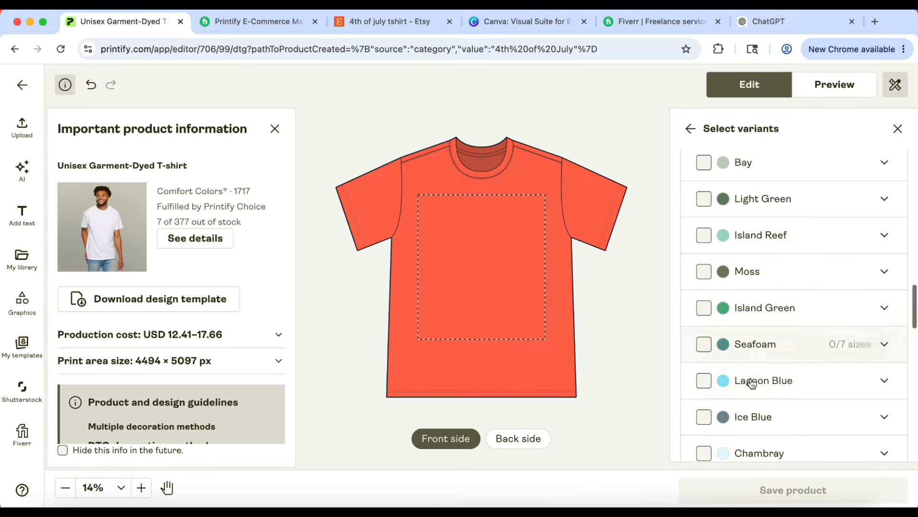
scroll(751, 384, "down", 20)
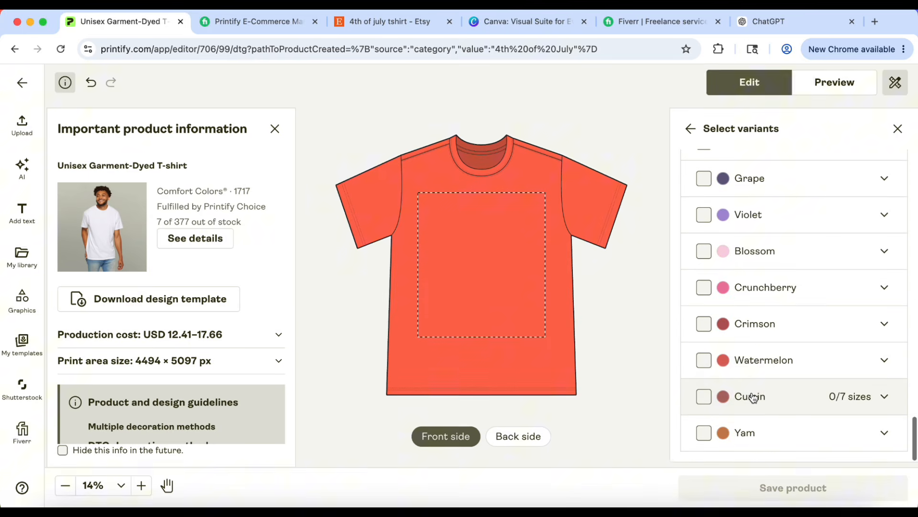
scroll(800, 311, "up", 6)
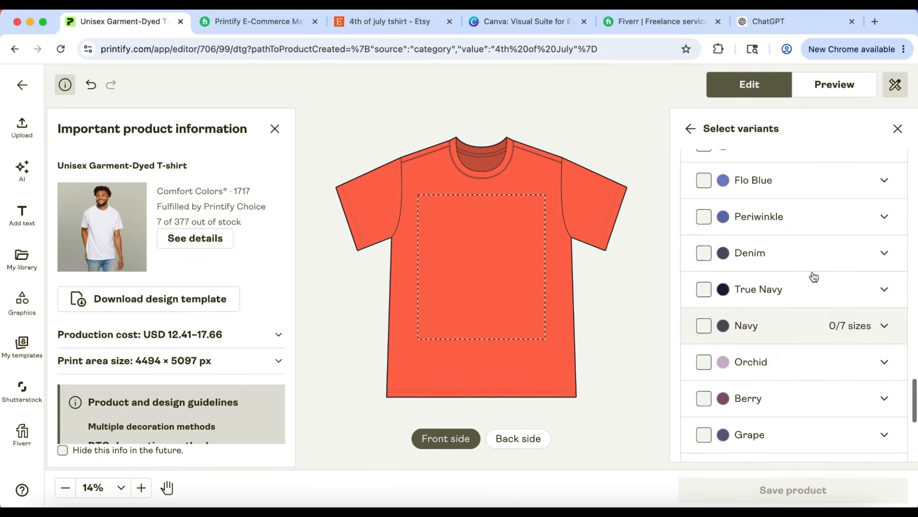
left_click(704, 326)
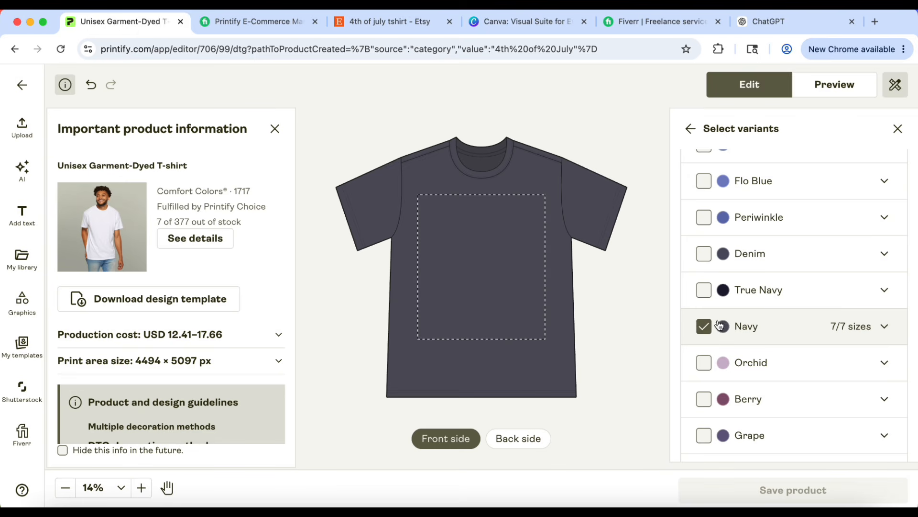
left_click(704, 290)
left_click(704, 326)
scroll(754, 268, "up", 5)
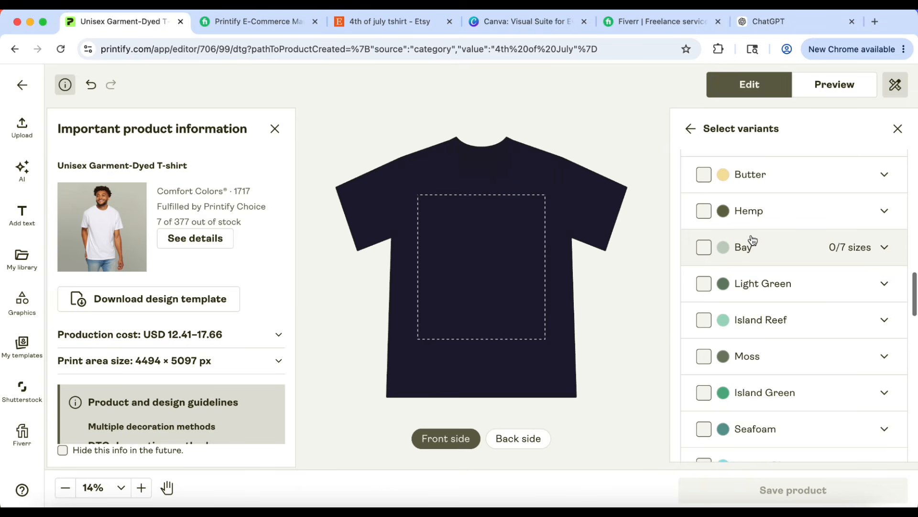
scroll(756, 237, "up", 6)
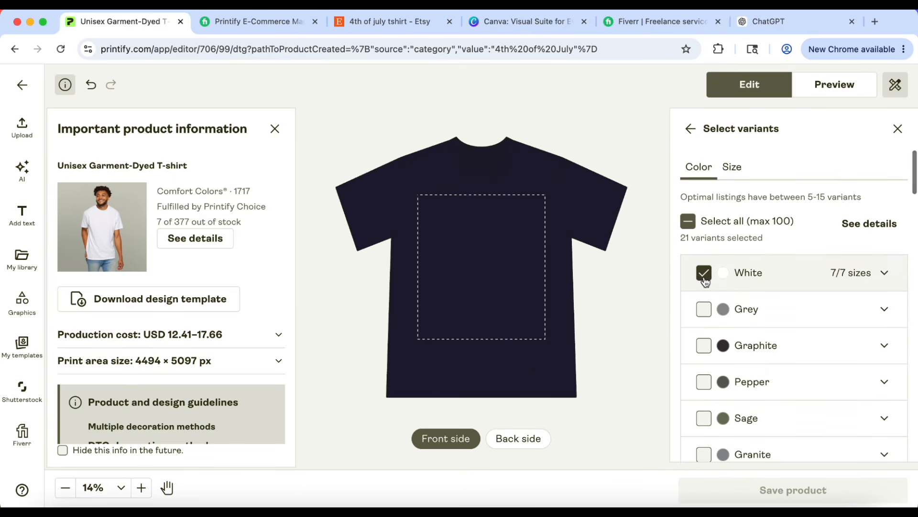
Remove White from the T-shirt's selected color variants
left_click(704, 275)
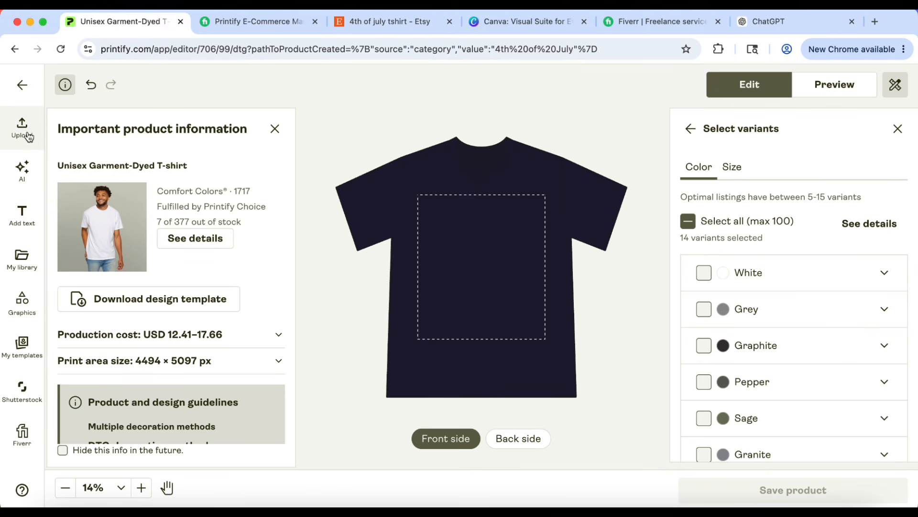
Examine the AI image styles and history, the text templates and fonts, and the saved library designs available for the shirt
left_click(21, 177)
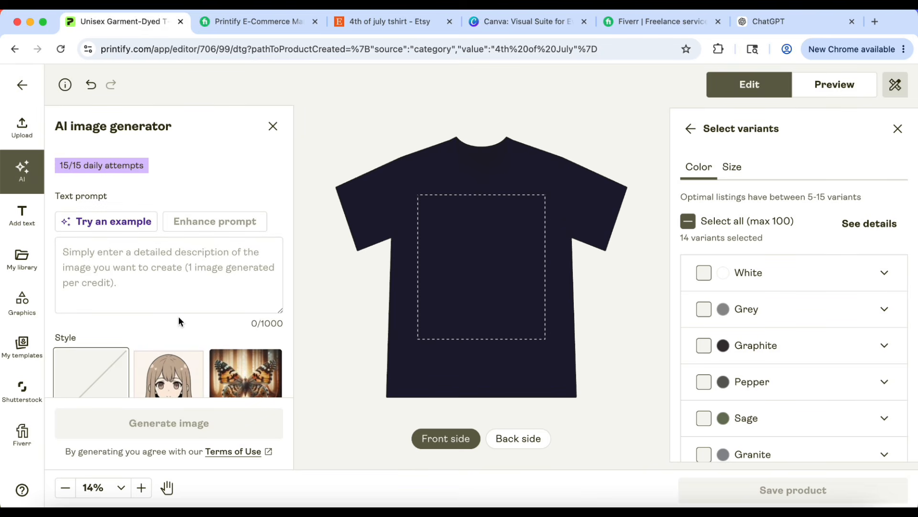
scroll(179, 316, "down", 10)
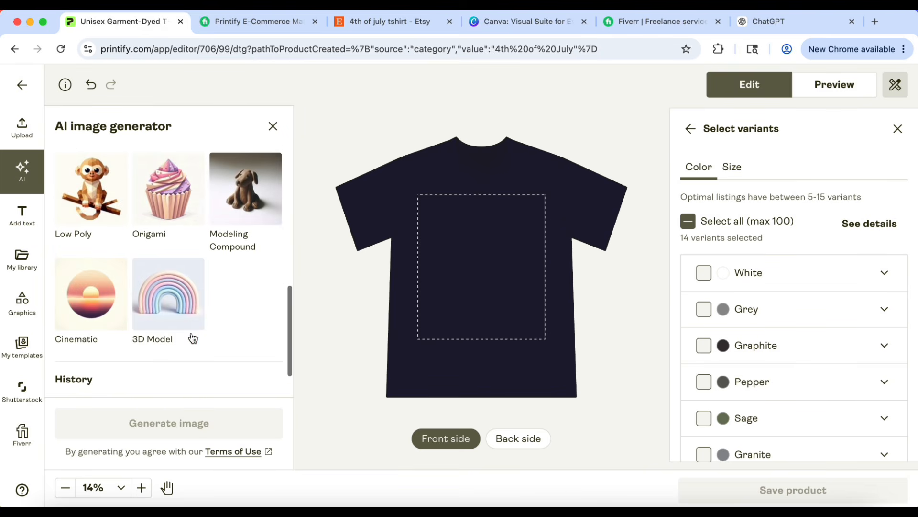
scroll(194, 254, "down", 3)
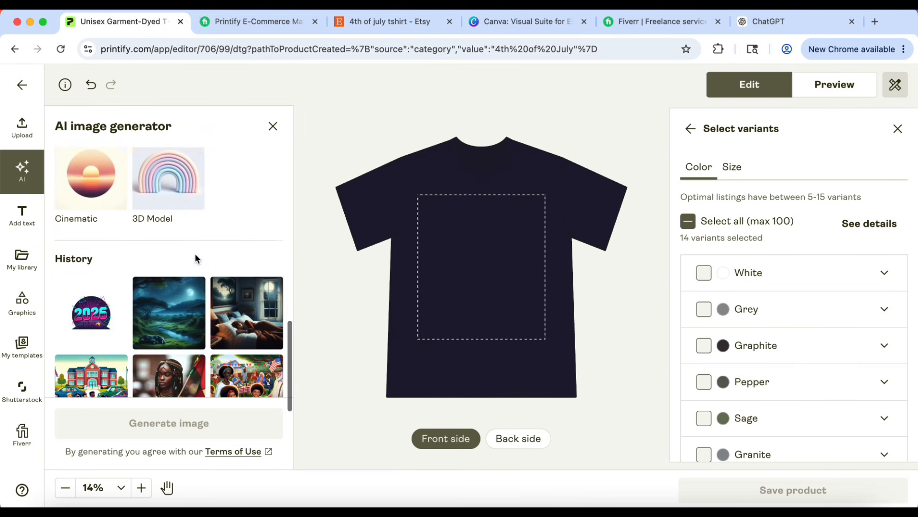
left_click(18, 224)
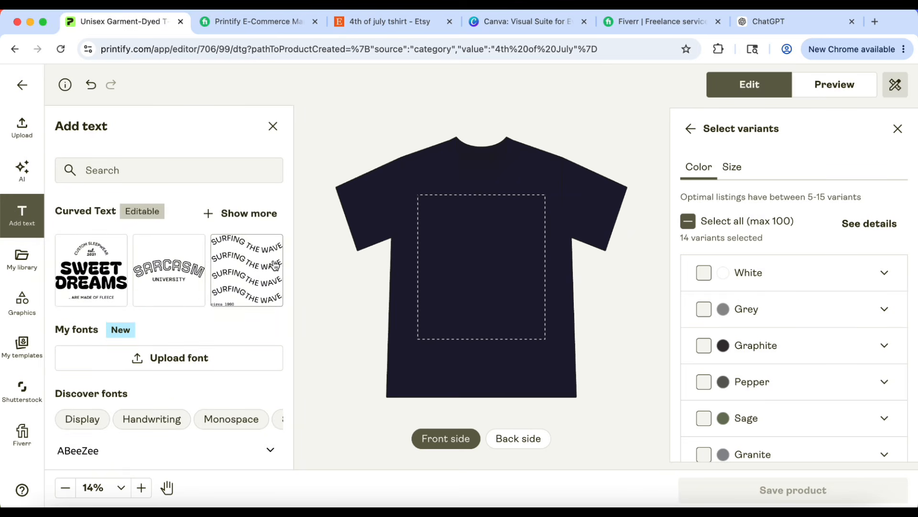
left_click(24, 259)
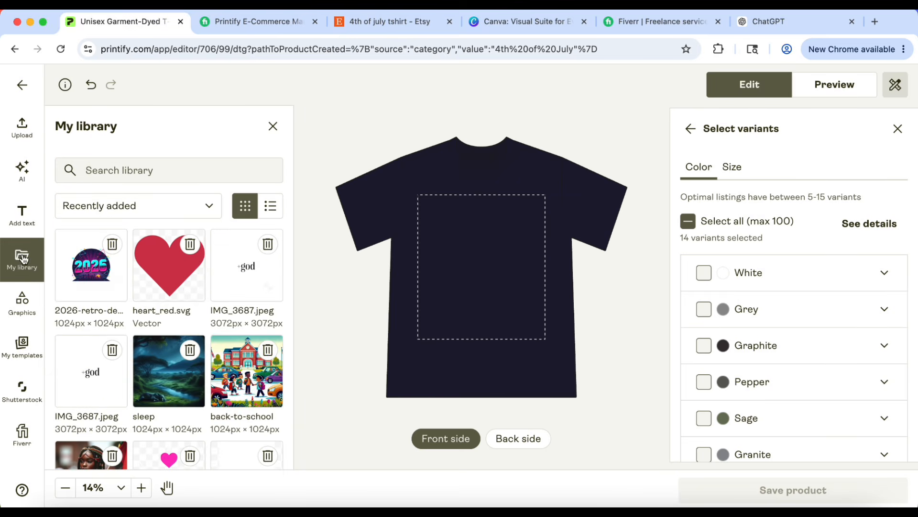
scroll(199, 325, "down", 10)
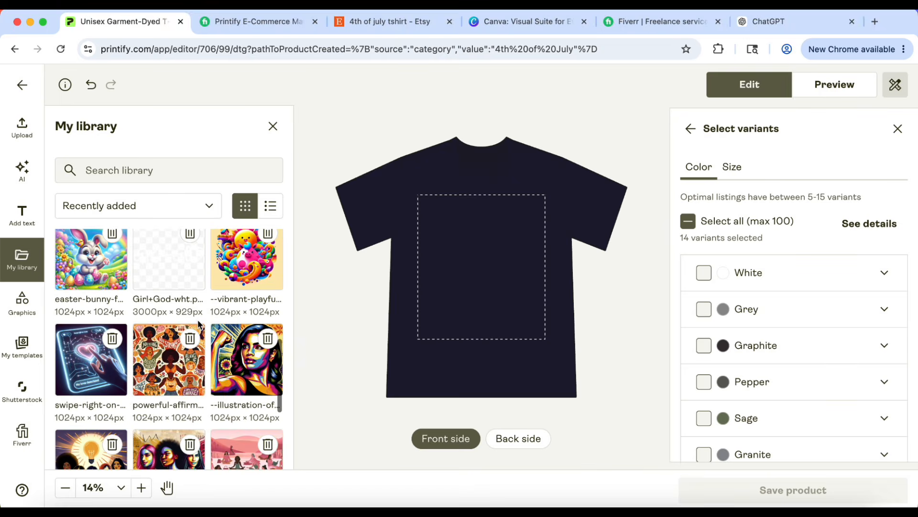
scroll(198, 335, "down", 4)
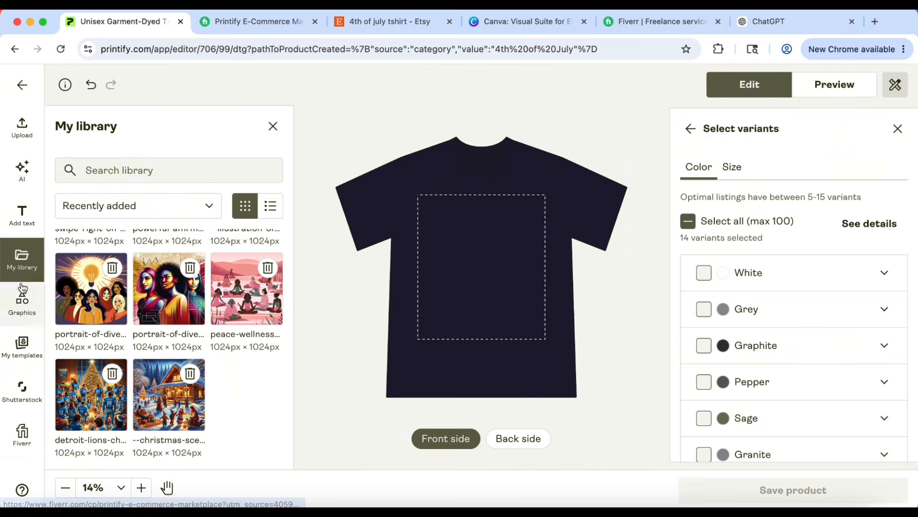
left_click(30, 212)
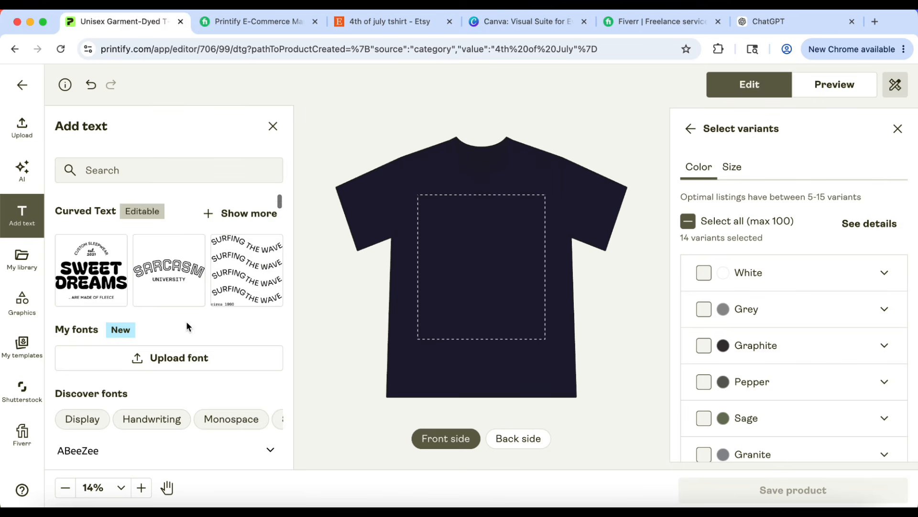
scroll(185, 321, "down", 1)
Generate an AI image from the prompt "4th of july" and place it on the shirt's front
left_click(17, 185)
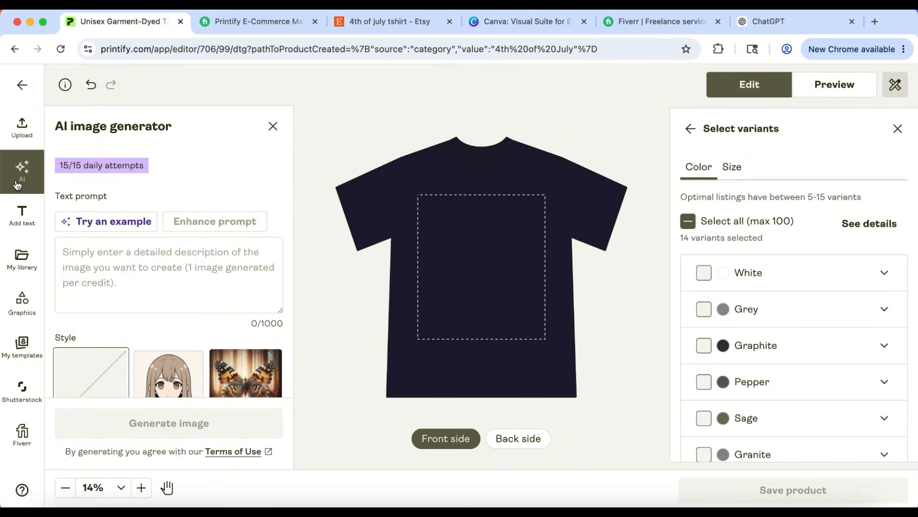
left_click(166, 275)
type("4th of july")
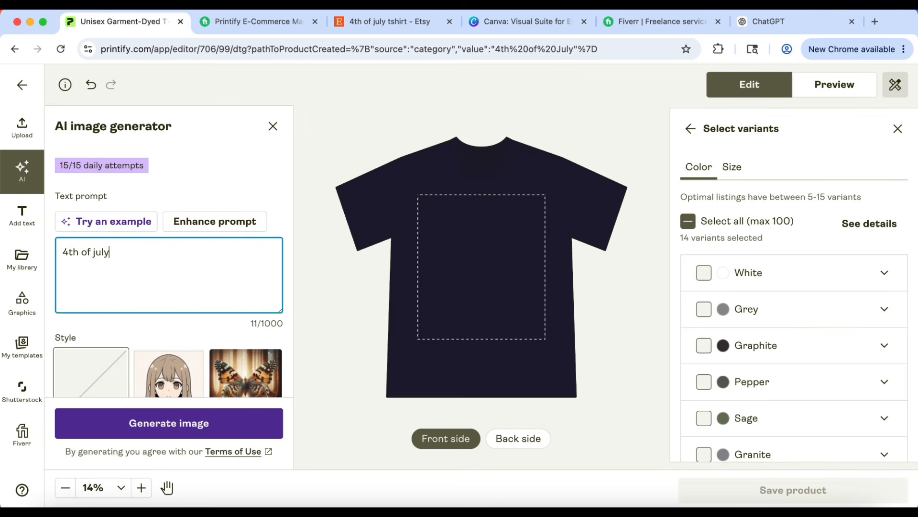
left_click(171, 419)
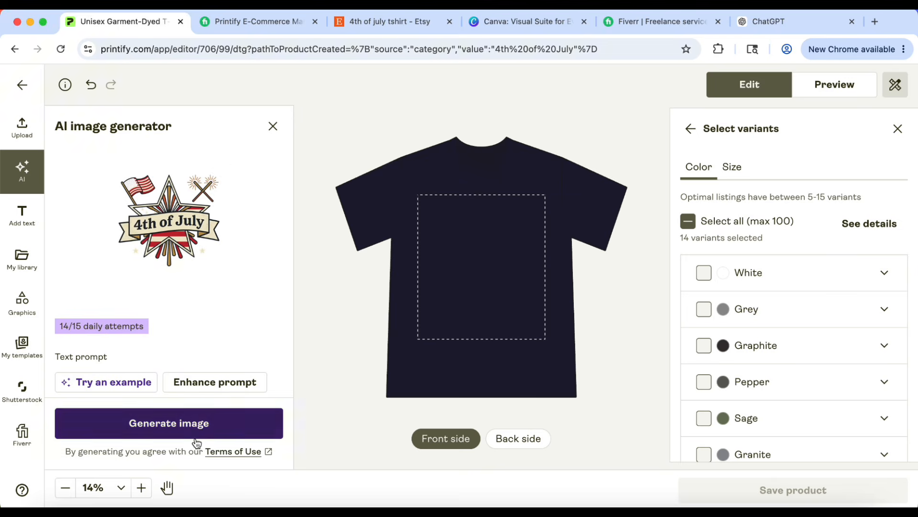
left_click(176, 225)
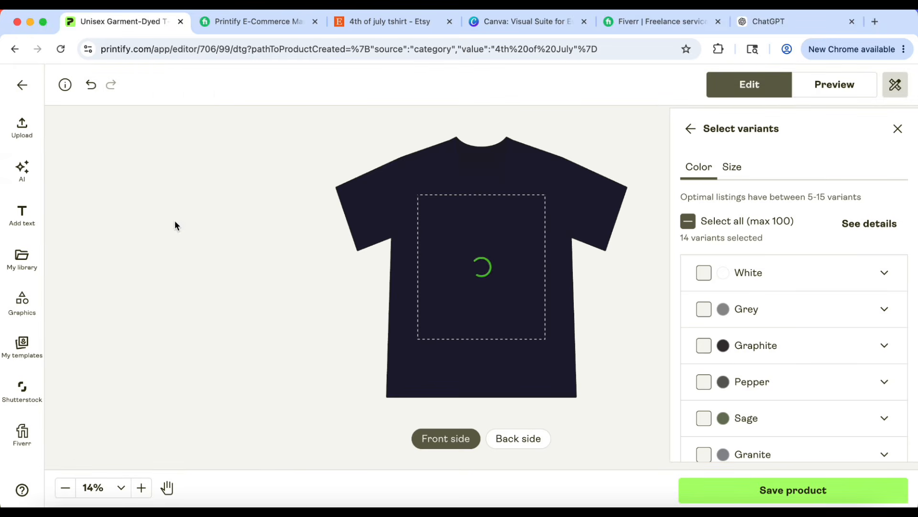
Enlarge the 4th of July artwork to fill the width of the front print area, centered horizontally
mouse_move(512, 298)
left_mouse_down()
mouse_move(550, 340)
mouse_move(503, 288)
left_mouse_up()
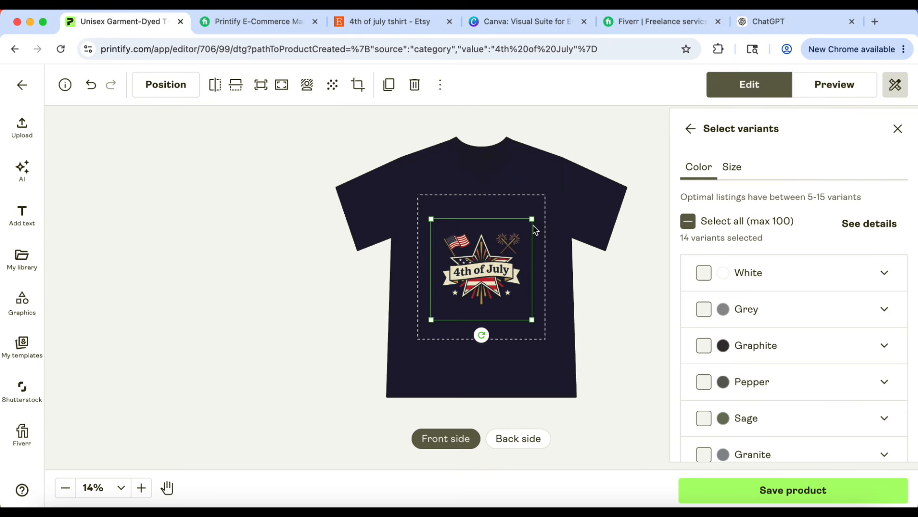
left_click_drag(531, 220, 550, 200)
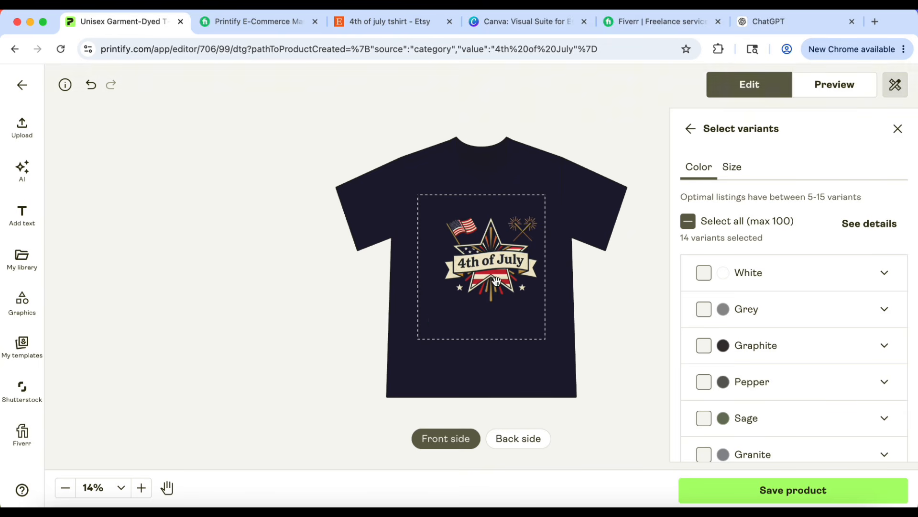
left_click_drag(433, 321, 408, 340)
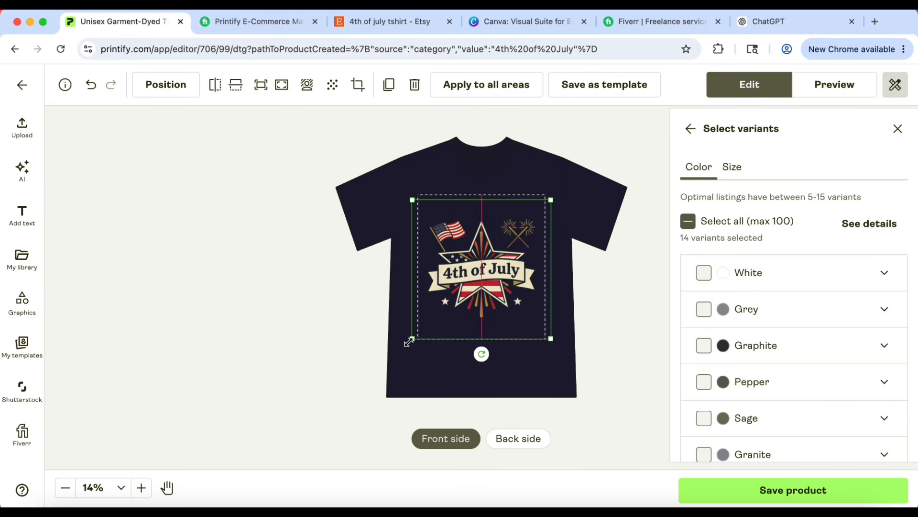
left_click(563, 321)
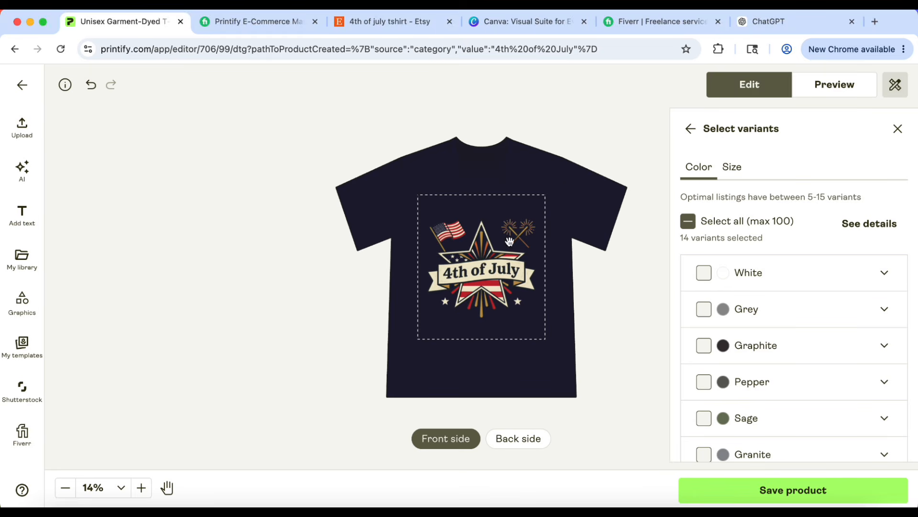
Switch to the Etsy search results and browse the 4th of July T-shirt designs for comparison
left_click(410, 24)
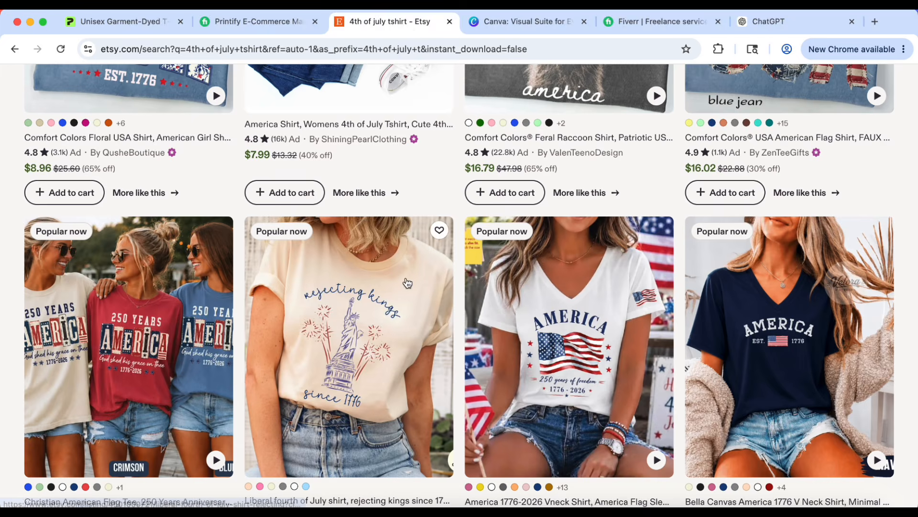
scroll(533, 238, "down", 3)
scroll(493, 329, "down", 15)
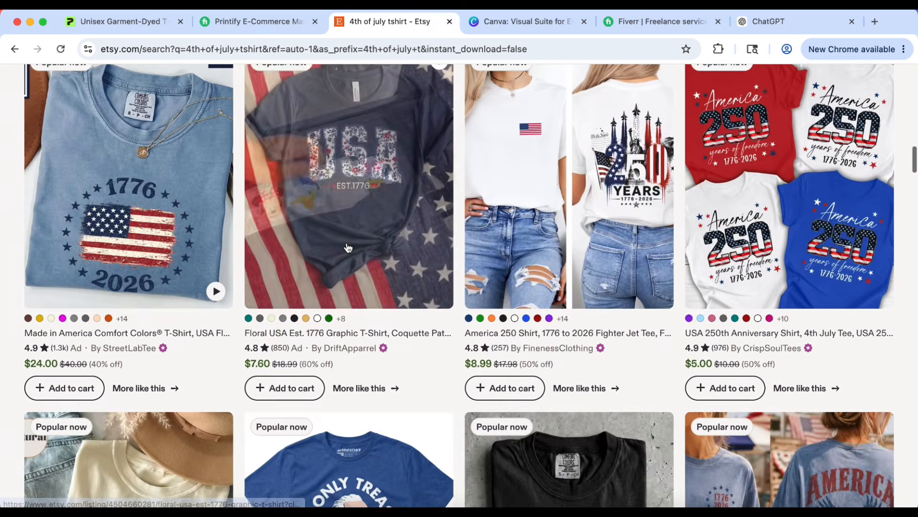
Return to the Printify editor and add Black to the T-shirt's color variants, leaving Red deselected
left_click(153, 27)
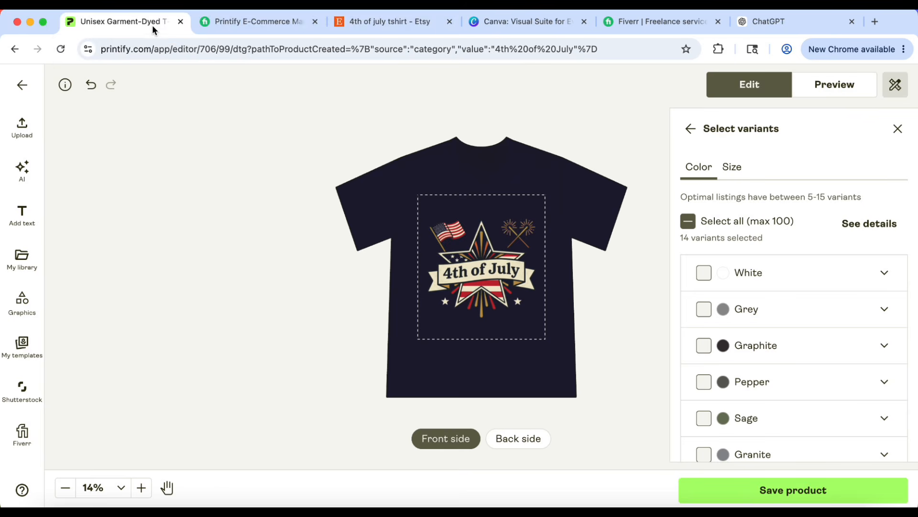
scroll(680, 286, "down", 3)
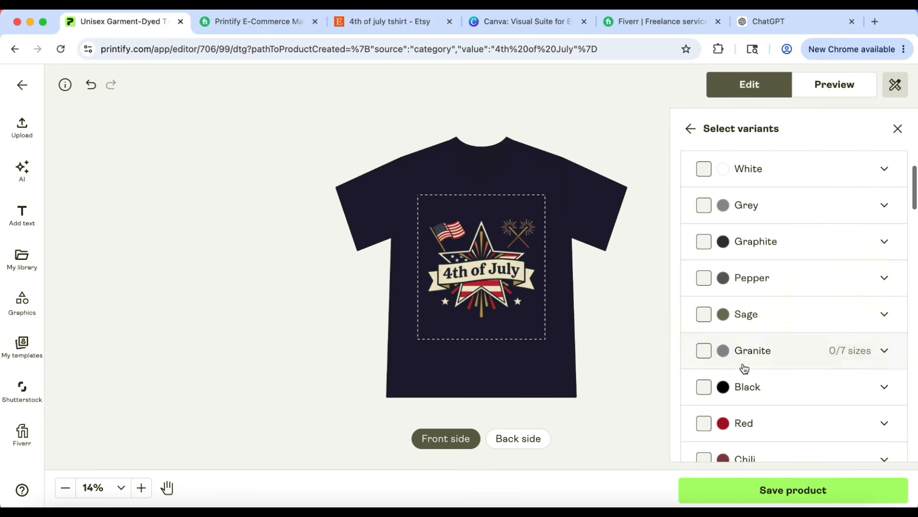
left_click(704, 423)
left_click(704, 423)
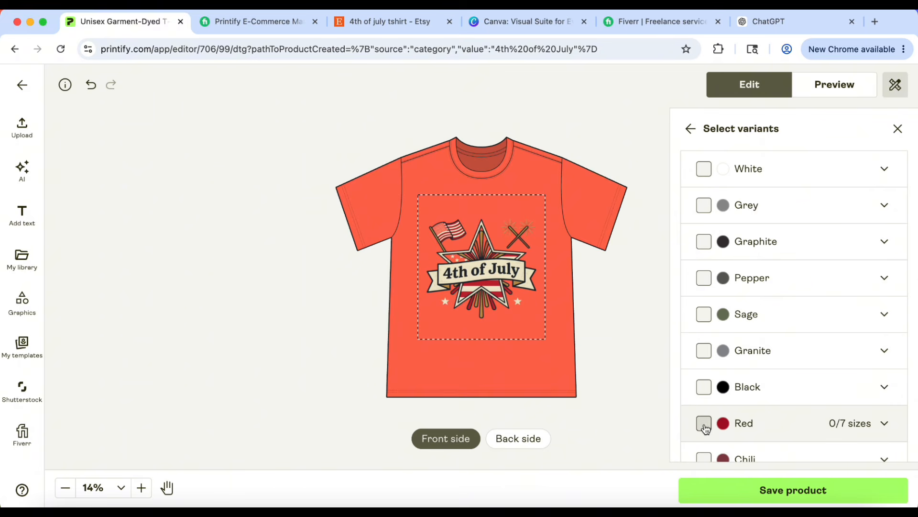
scroll(706, 422, "down", 3)
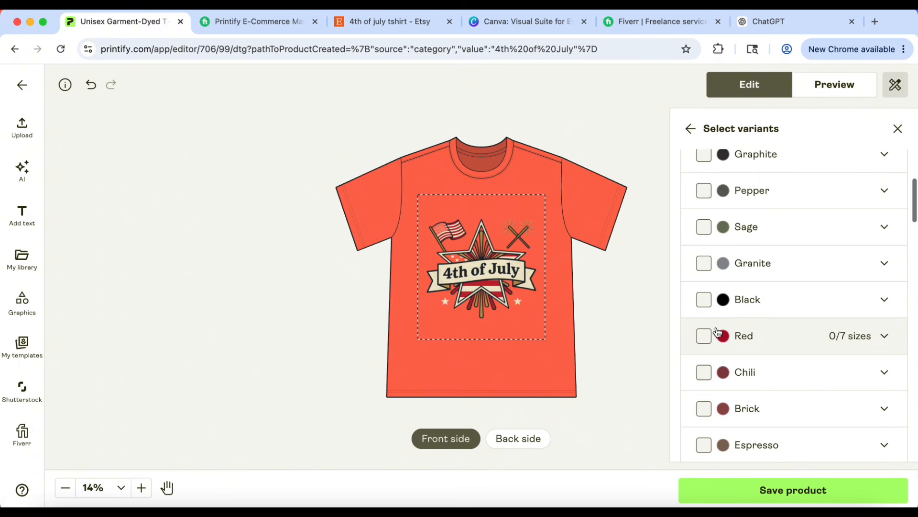
left_click(706, 304)
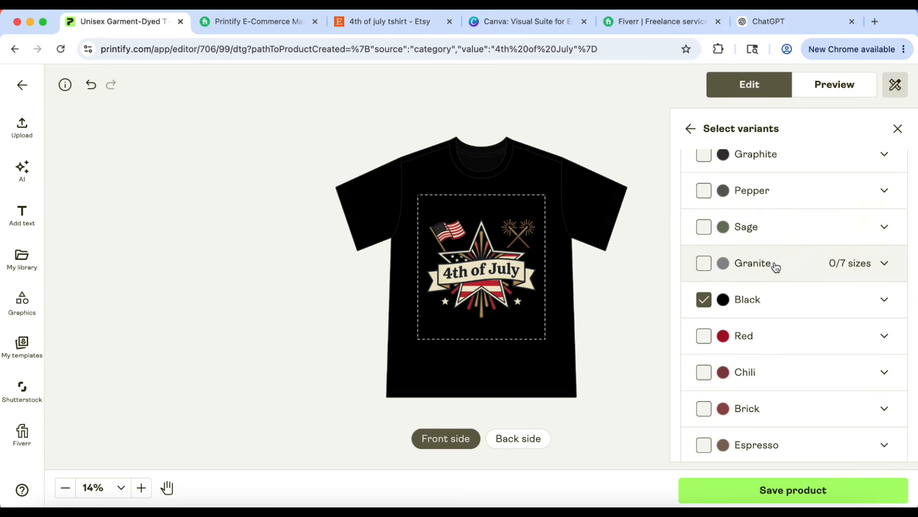
Remove the bright orange-red color from the T-shirt's variants and save the product
scroll(742, 316, "up", 4)
scroll(740, 323, "down", 8)
scroll(732, 339, "down", 6)
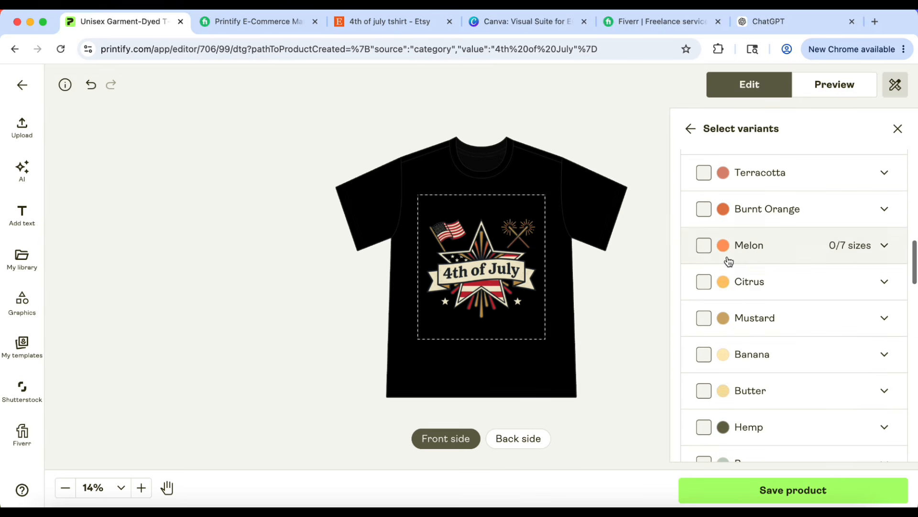
scroll(727, 260, "up", 3)
left_click(704, 244)
scroll(740, 371, "down", 20)
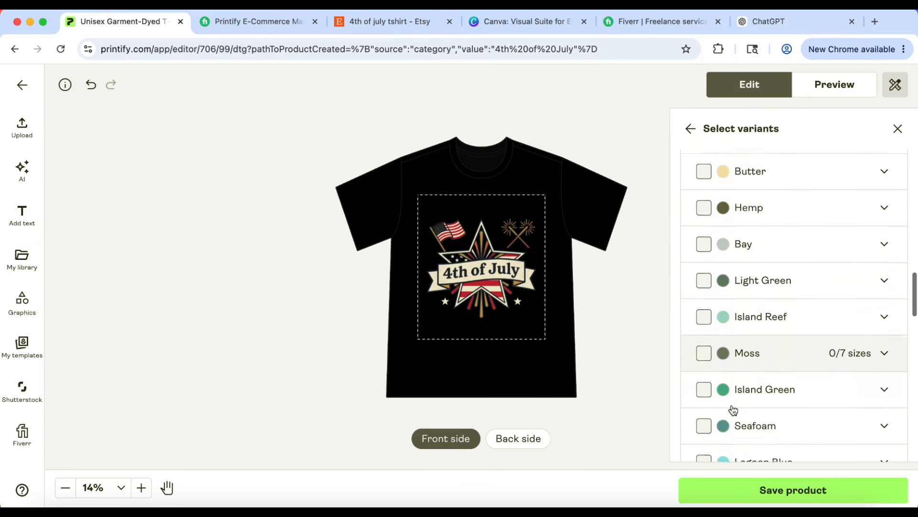
scroll(741, 473, "down", 5)
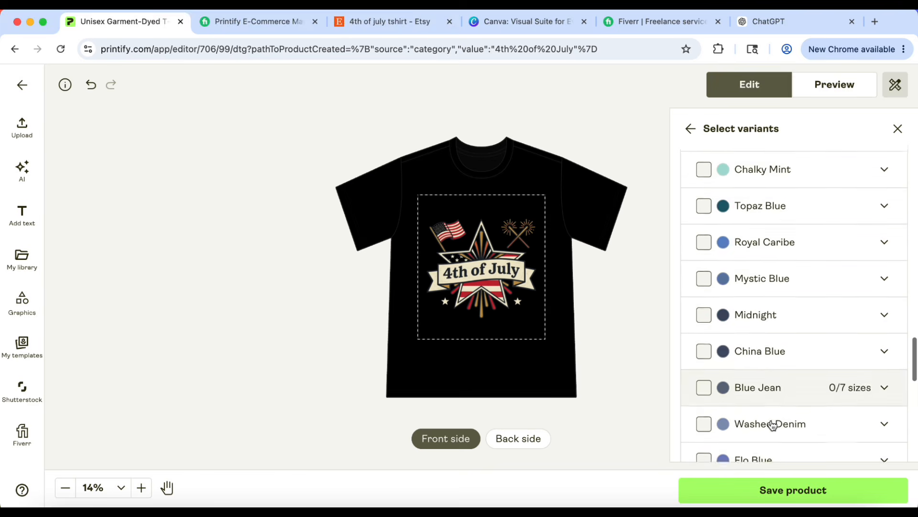
left_click(749, 491)
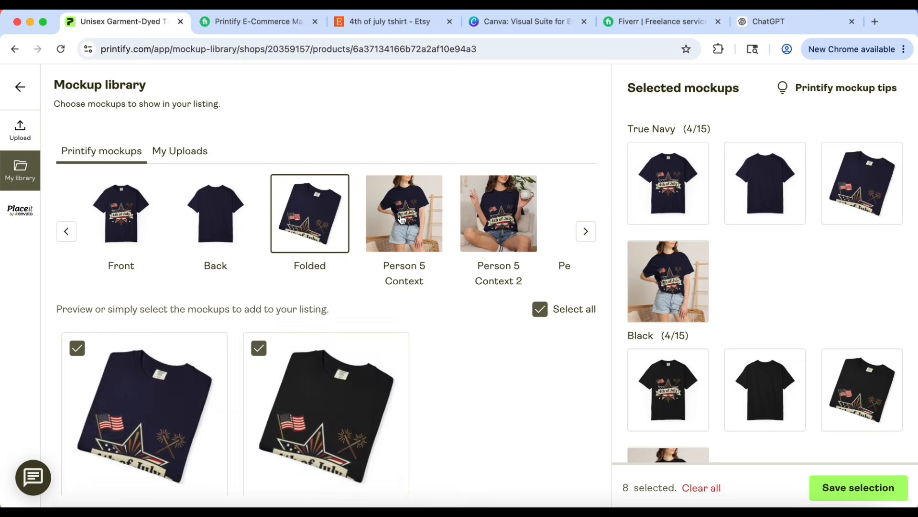
Preview the Person 5 Context and Person 5 Context 2 mockups for the shirt
left_click(403, 220)
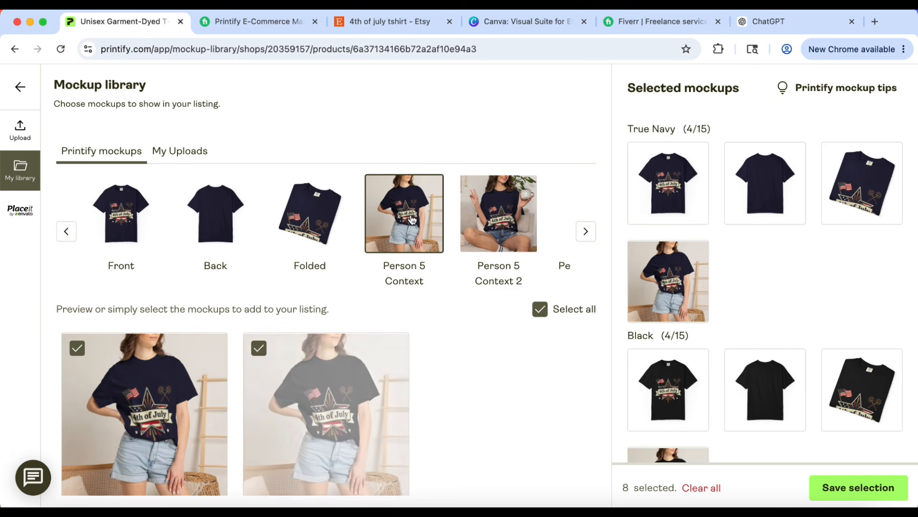
scroll(293, 390, "down", 1)
left_click(472, 239)
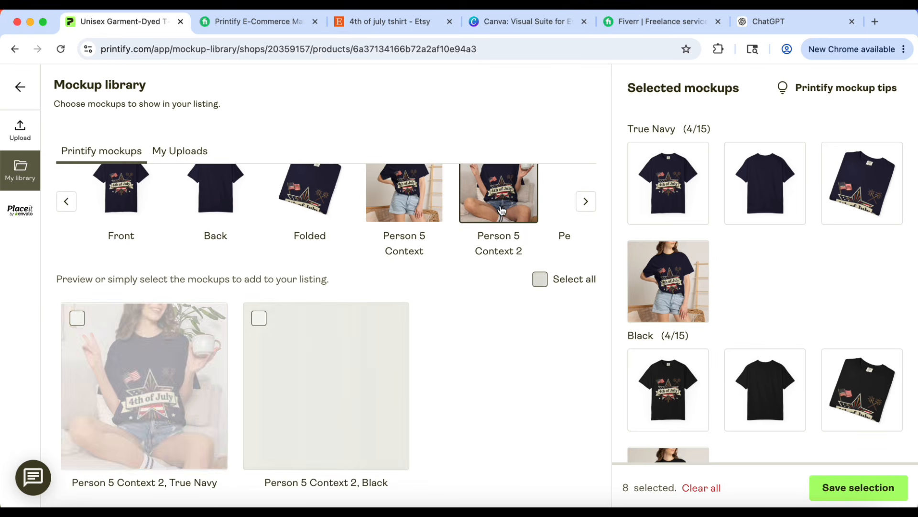
scroll(468, 305, "up", 1)
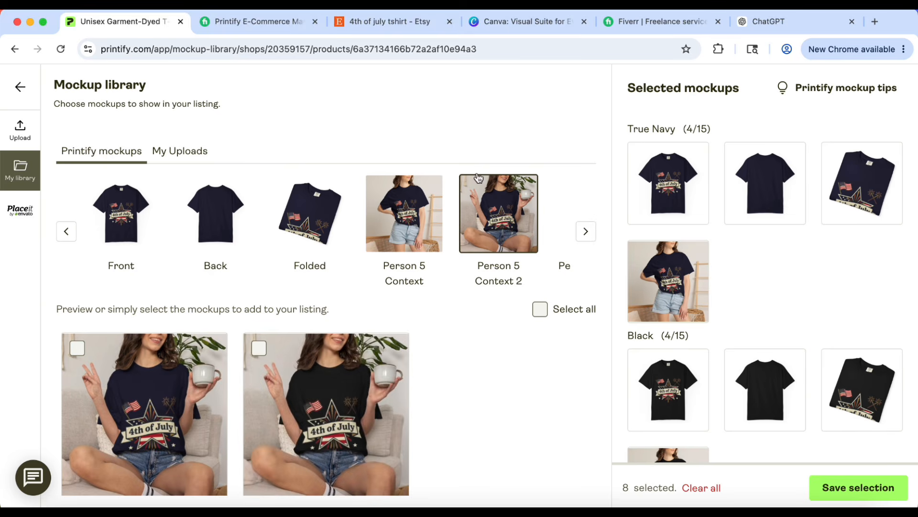
Switch to Etsy and examine how competing 4th of July shirt listings present their product photos
left_click(385, 21)
scroll(475, 214, "down", 4)
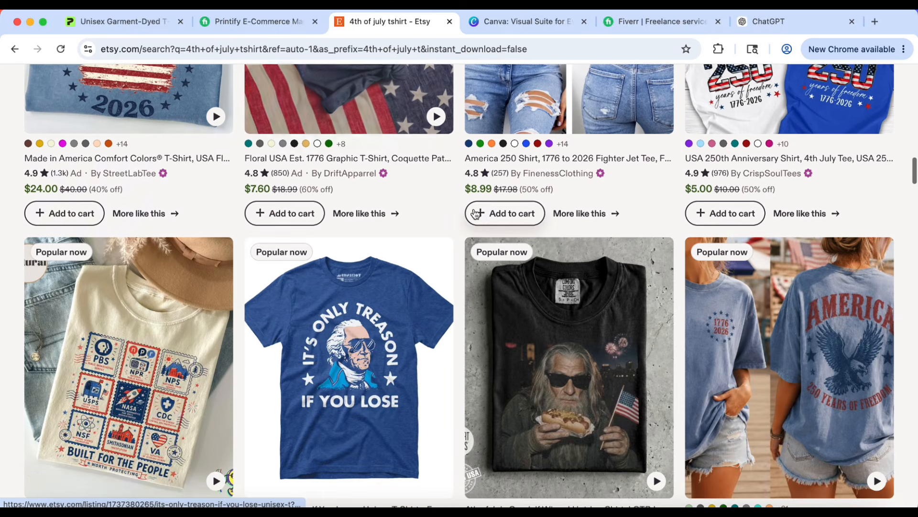
scroll(475, 214, "up", 3)
scroll(475, 214, "up", 3)
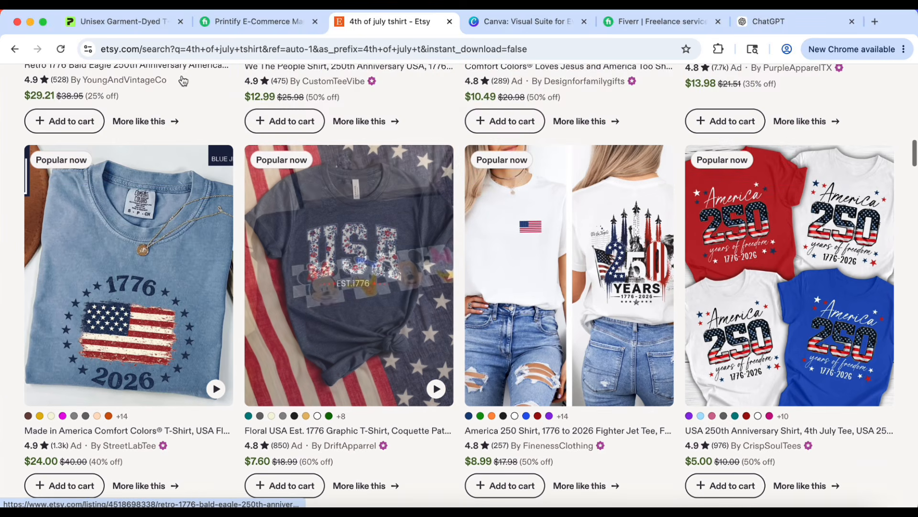
Return to the Printify mockup library and review the selected True Navy and Black mockups
left_click(148, 22)
scroll(368, 278, "down", 1)
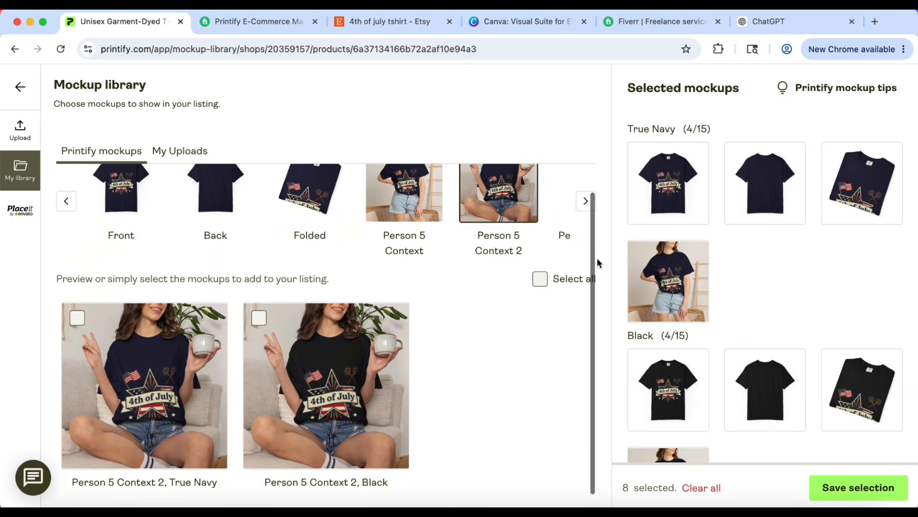
scroll(705, 357, "down", 3)
scroll(511, 306, "up", 1)
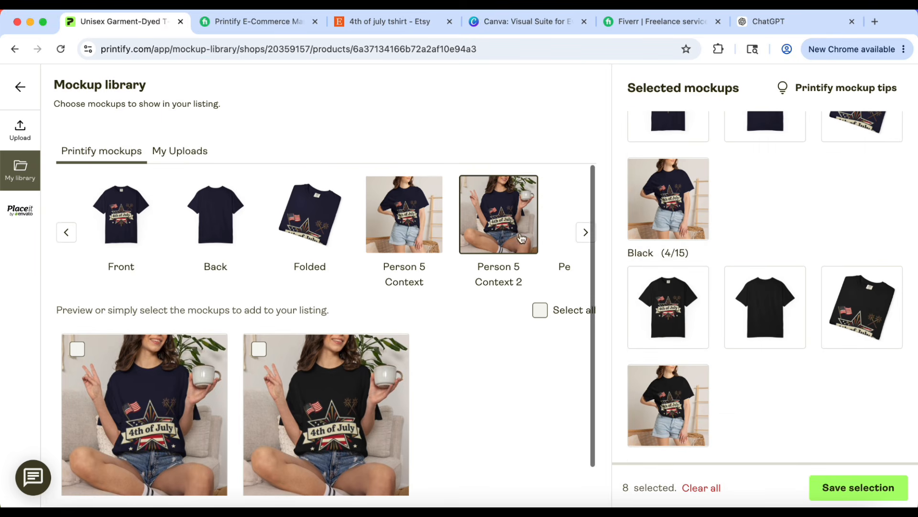
Browse the Person 1, Person 2 and Person 3 mockups, previewing their front and back views in True Navy and Black
left_click(585, 232)
scroll(478, 229, "right", 2)
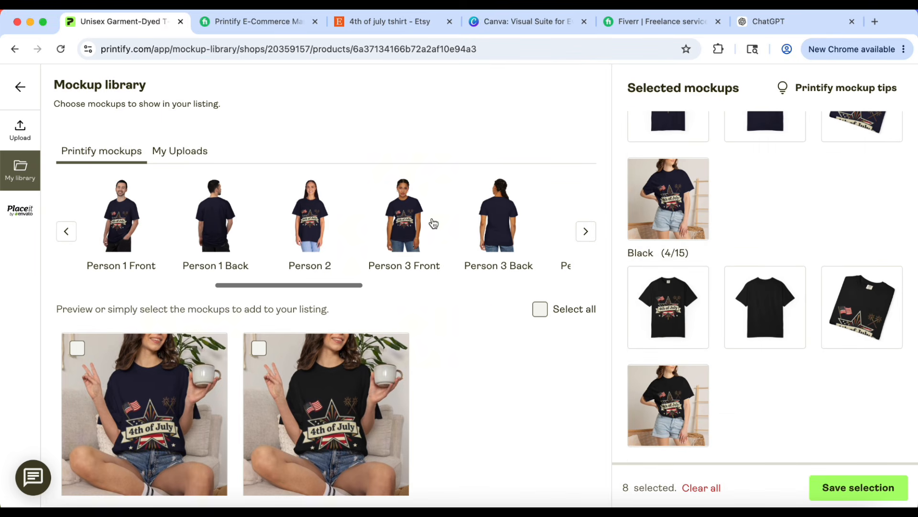
left_click(416, 220)
left_click(313, 217)
left_click(238, 223)
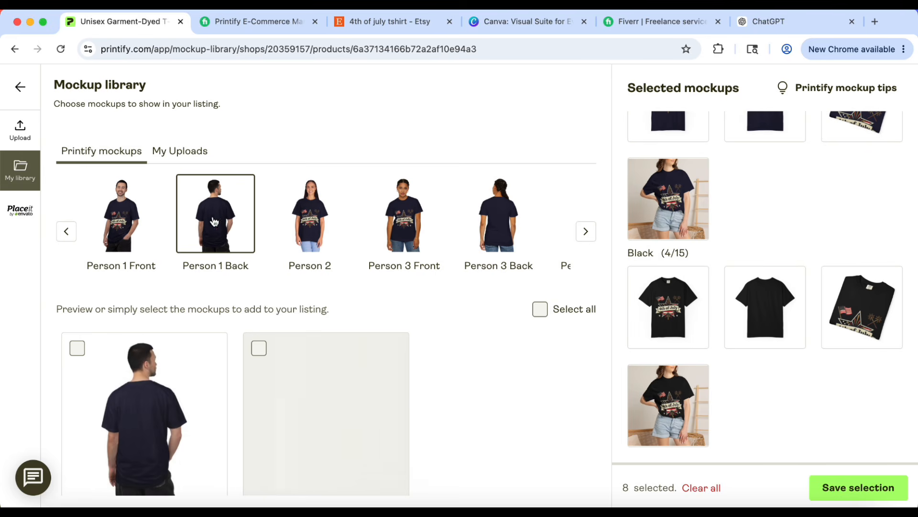
left_click(136, 216)
left_click(316, 211)
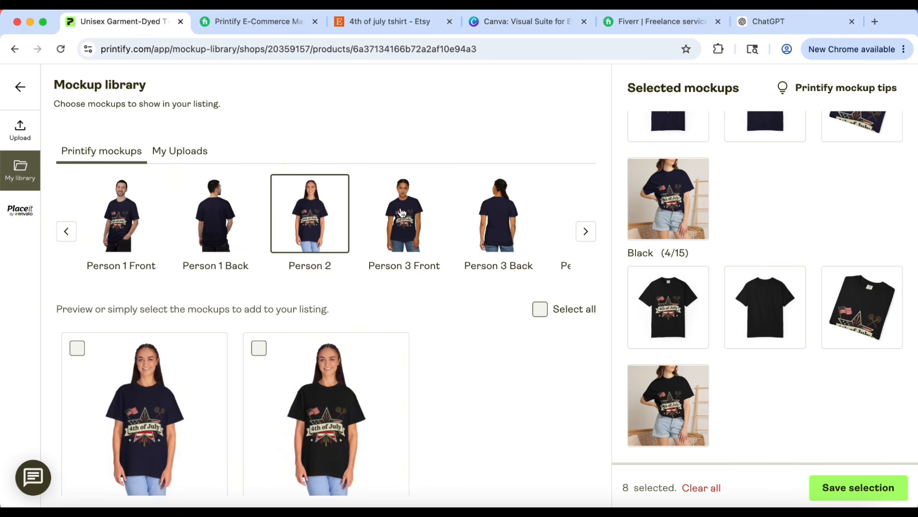
left_click(405, 215)
left_click(531, 225)
left_click(586, 232)
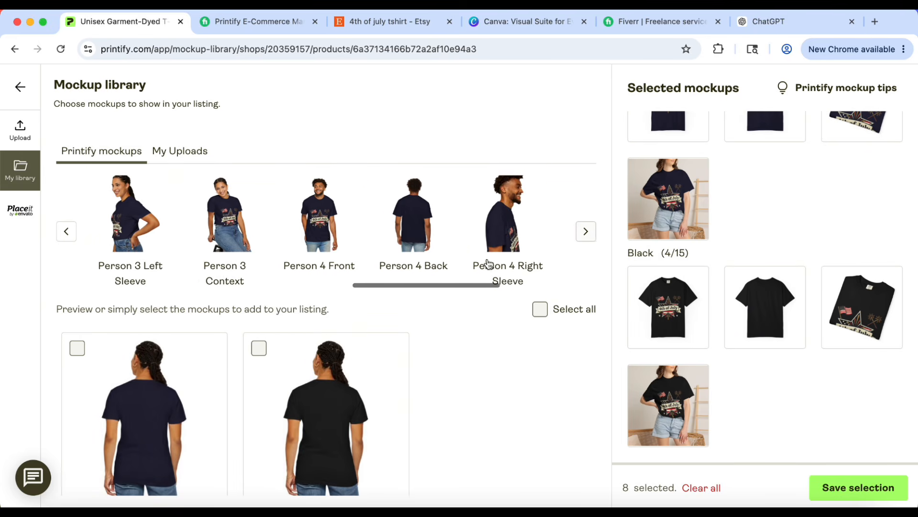
Add the Black version of the Person 3 Context mockup to the selected mockups
left_click(306, 222)
left_click(225, 232)
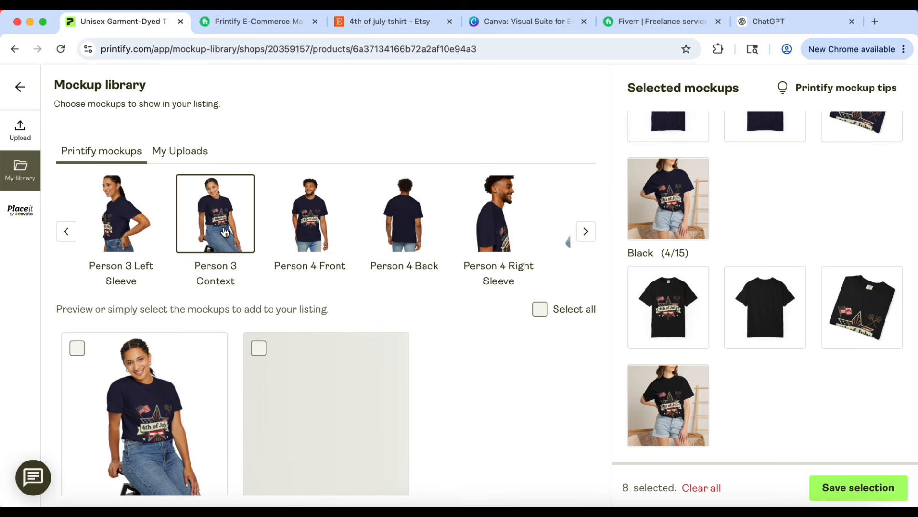
scroll(549, 307, "down", 1)
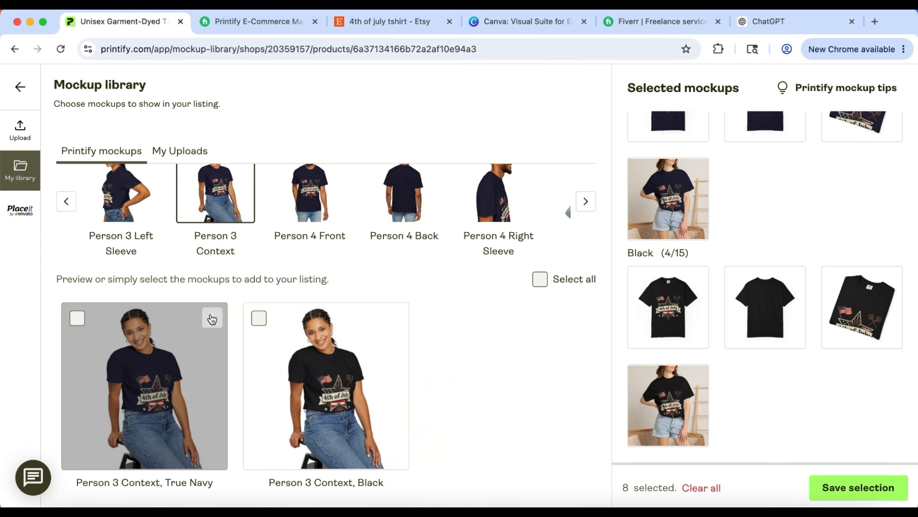
scroll(542, 311, "up", 1)
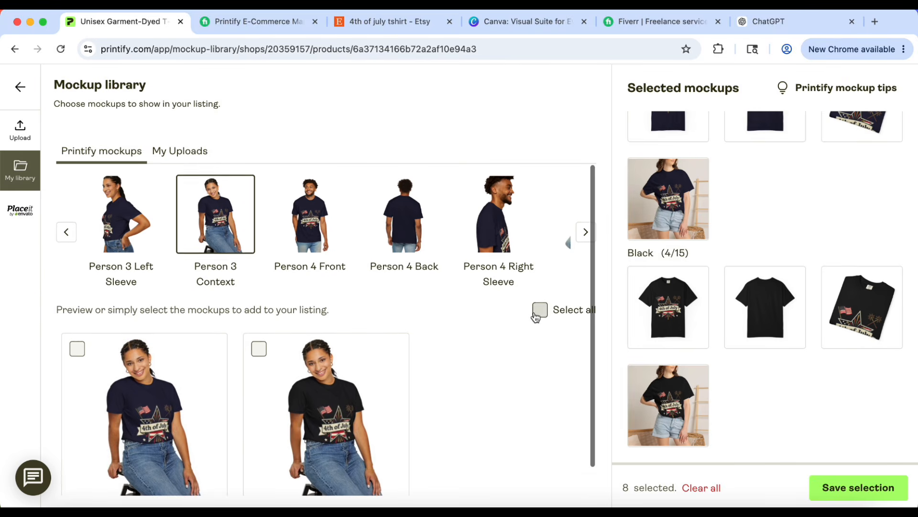
left_click(259, 347)
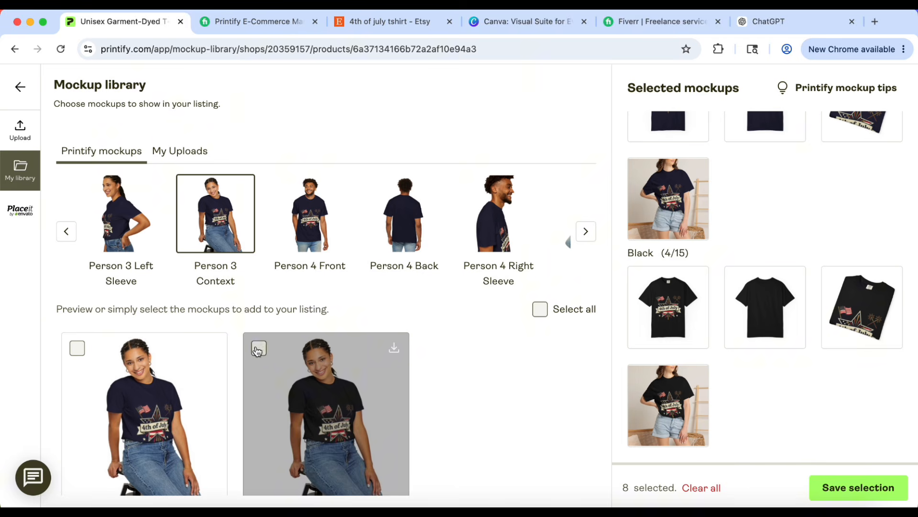
Add the Black Person 4 Front mockup and save the mockup selection
left_click(310, 201)
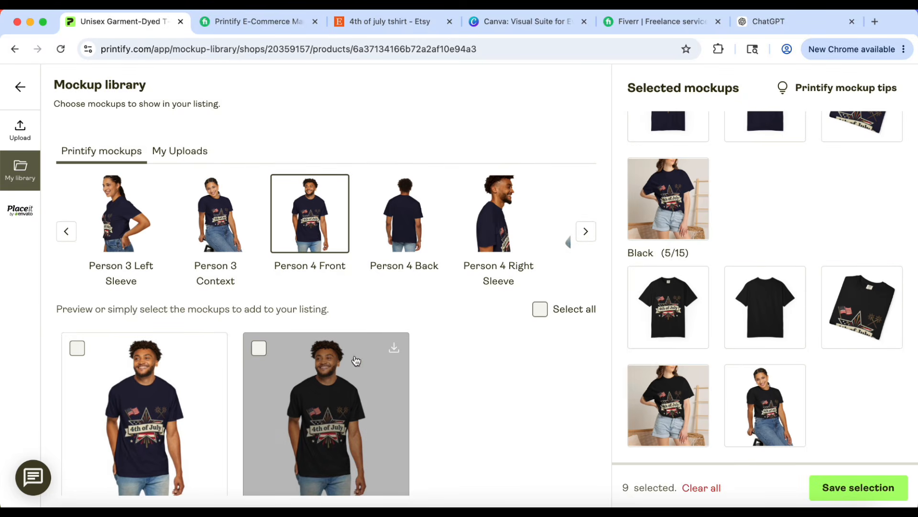
left_click(259, 347)
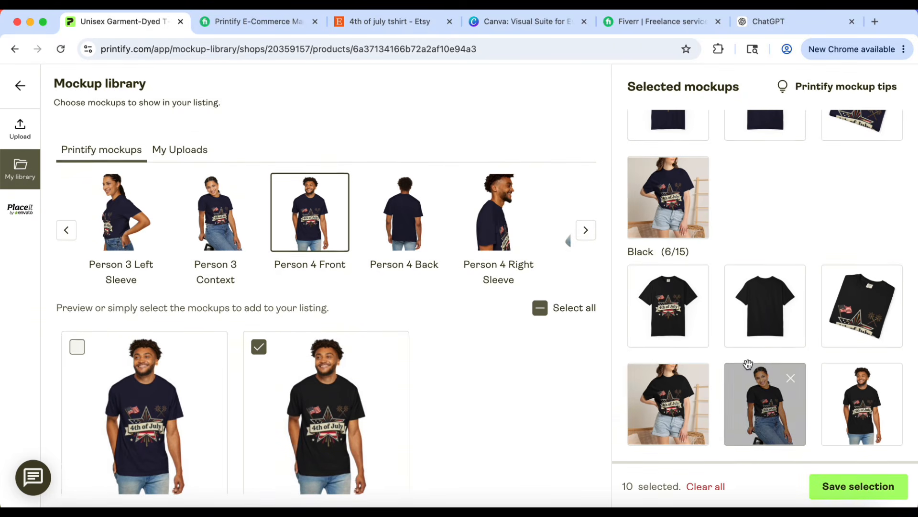
left_click(859, 487)
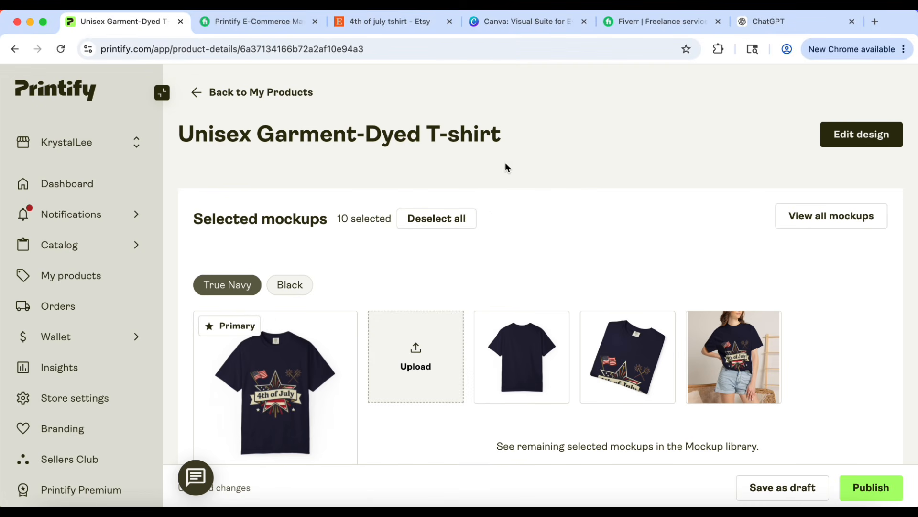
Review the product's selected mockups and its listing title and description
scroll(488, 302, "down", 4)
scroll(447, 368, "up", 3)
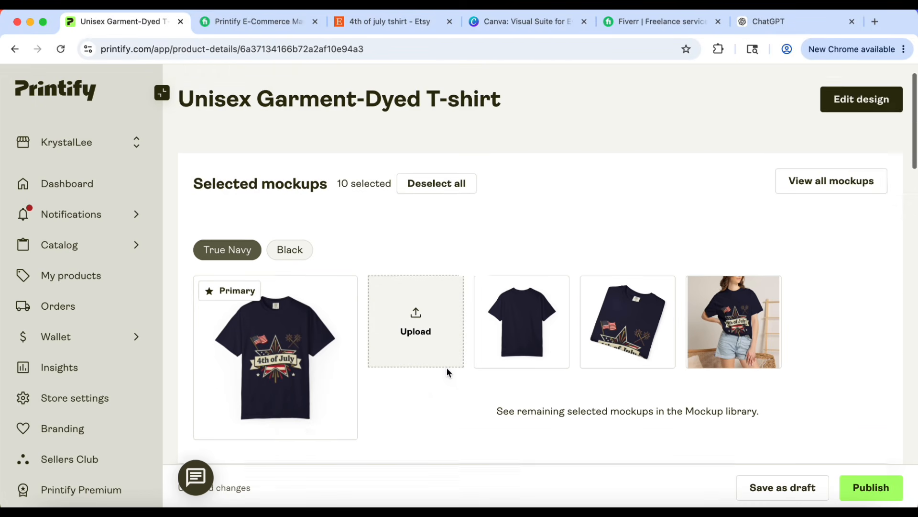
scroll(474, 281, "down", 10)
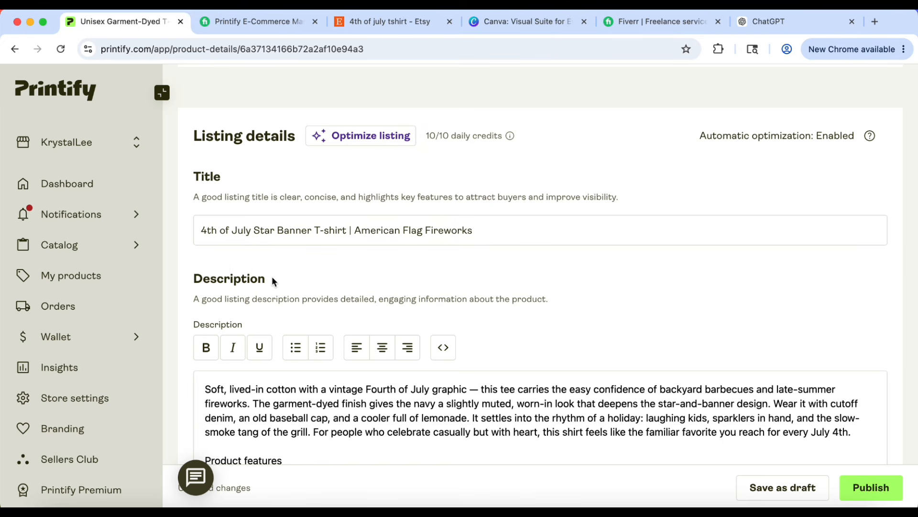
scroll(378, 280, "down", 2)
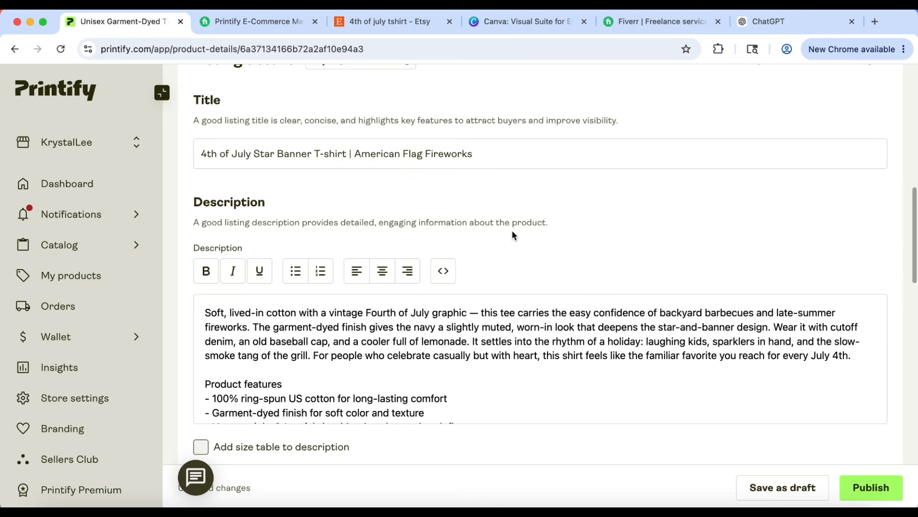
scroll(513, 234, "up", 1)
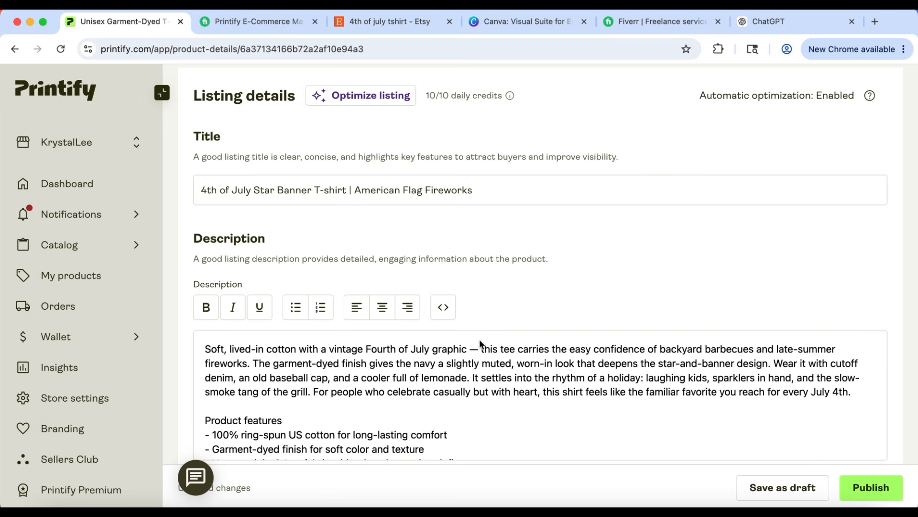
Switch to ChatGPT and ask it for SEO optimized product titles and tags for the niche women of faith ages 25-54
left_click(777, 20)
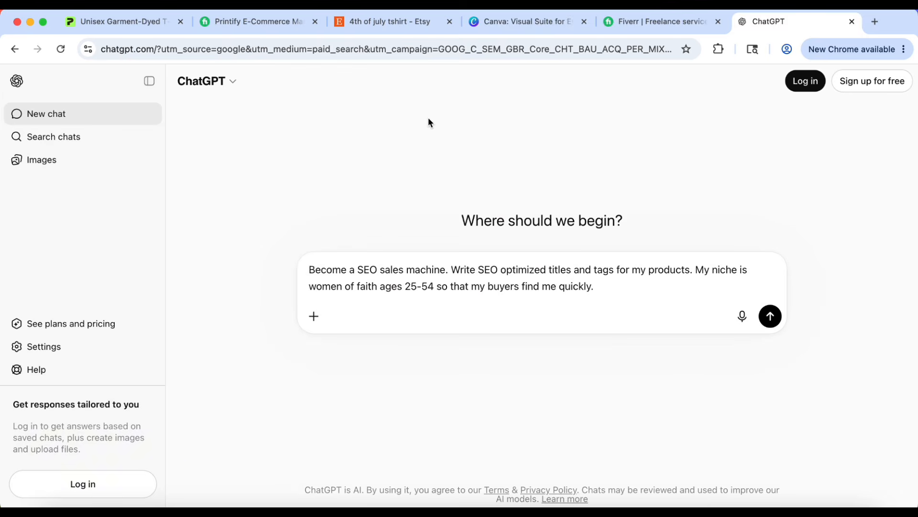
left_click(413, 24)
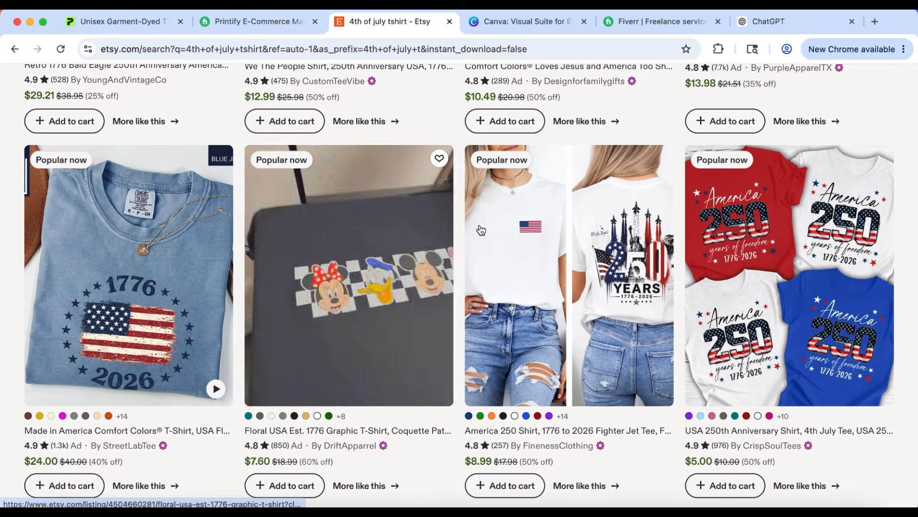
left_click(141, 22)
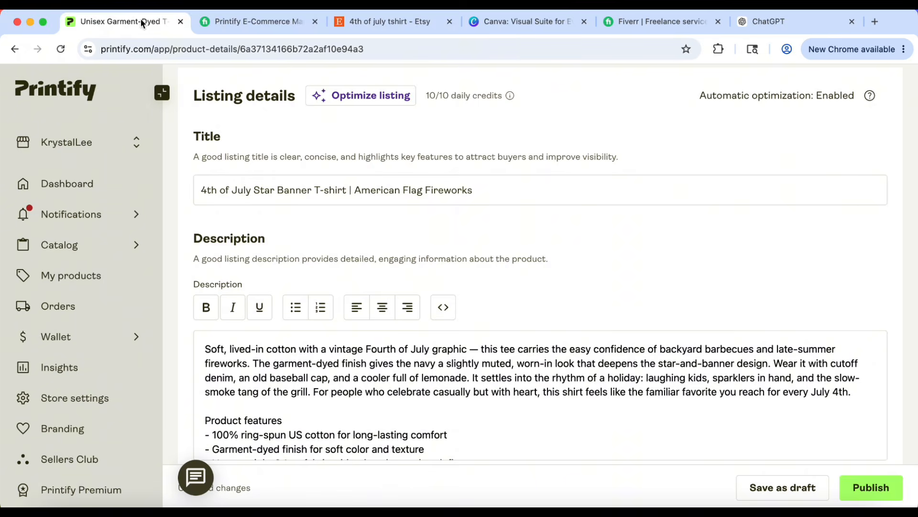
left_click(768, 21)
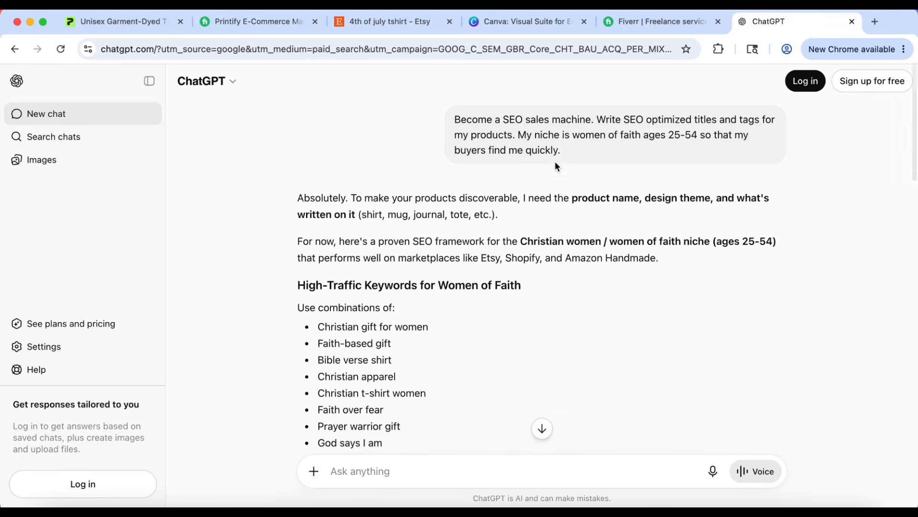
Resend the same SEO titles and tags prompt to ChatGPT with the niche changed to 4th of July
left_click_drag(566, 150, 449, 125)
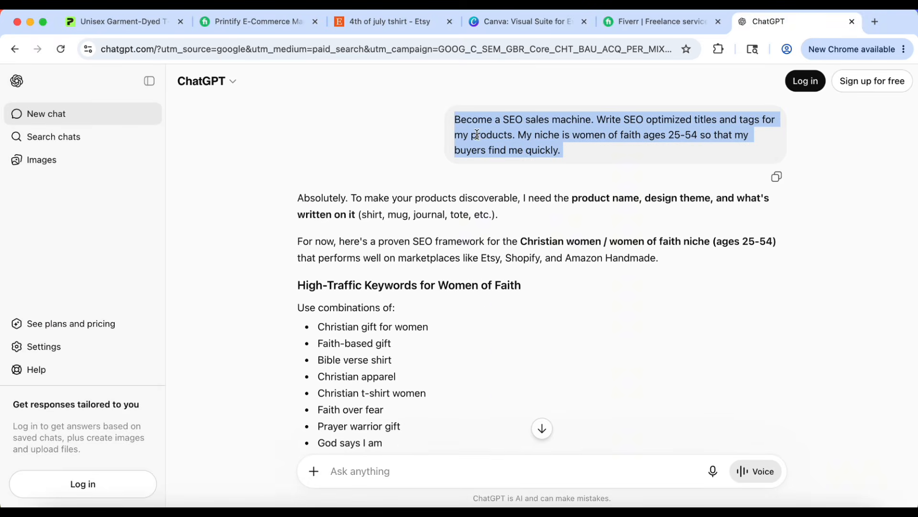
left_click(339, 467)
key("super+v")
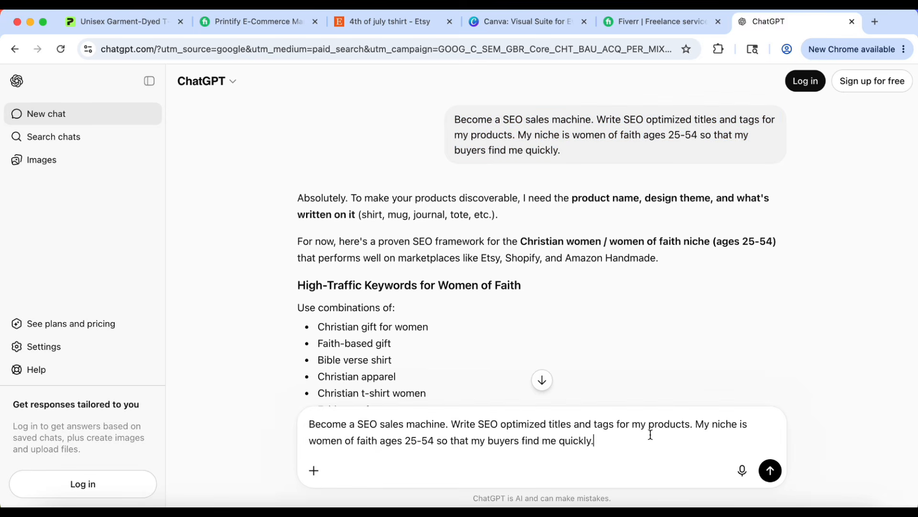
left_click_drag(434, 441, 317, 439)
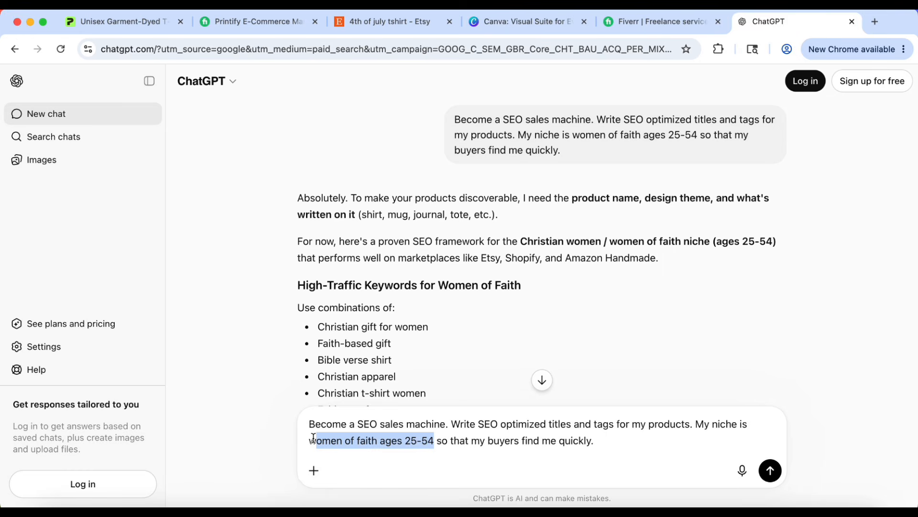
key("BackSpace")
type("4th of July")
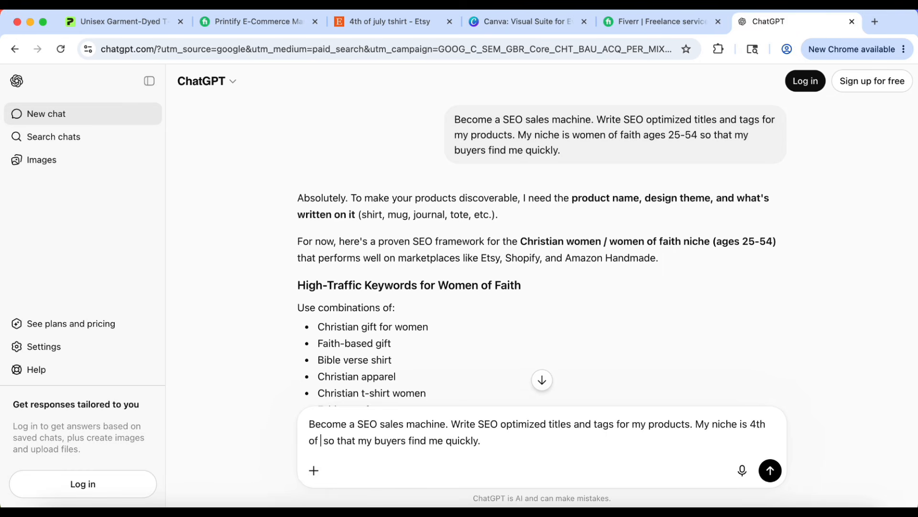
key("Return")
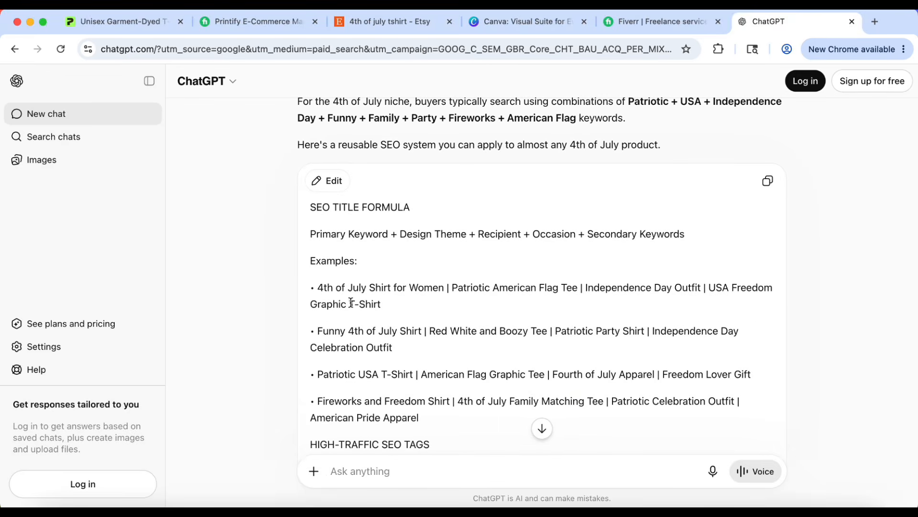
Replace the Printify listing title with ChatGPT's "4th of July Shirt for Women | Patriotic American Flag Tee | Independence Day Outfit | USA Freedom Graphic T-Shirt"
left_click_drag(388, 303, 323, 288)
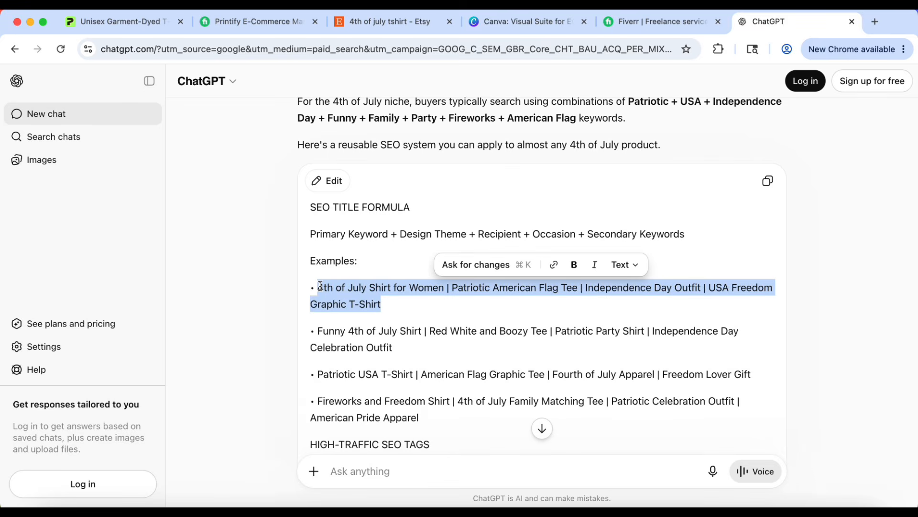
left_click(135, 21)
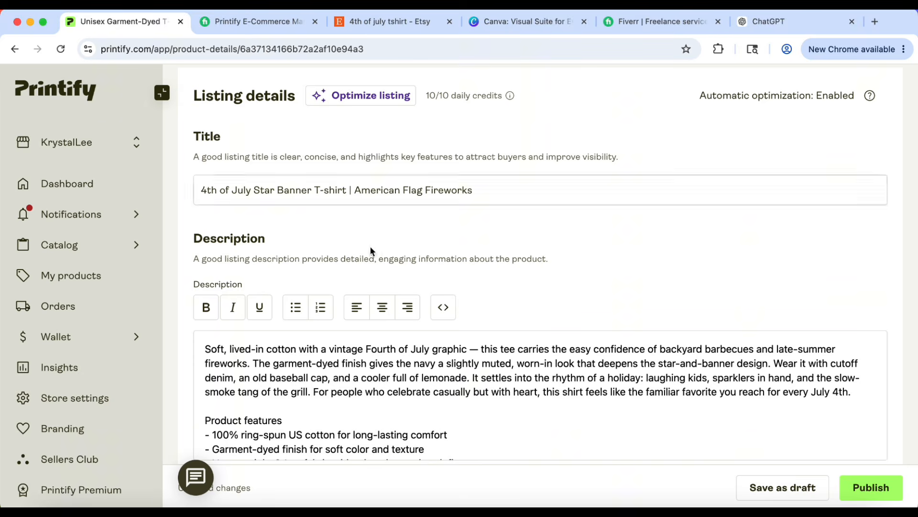
left_click(349, 190)
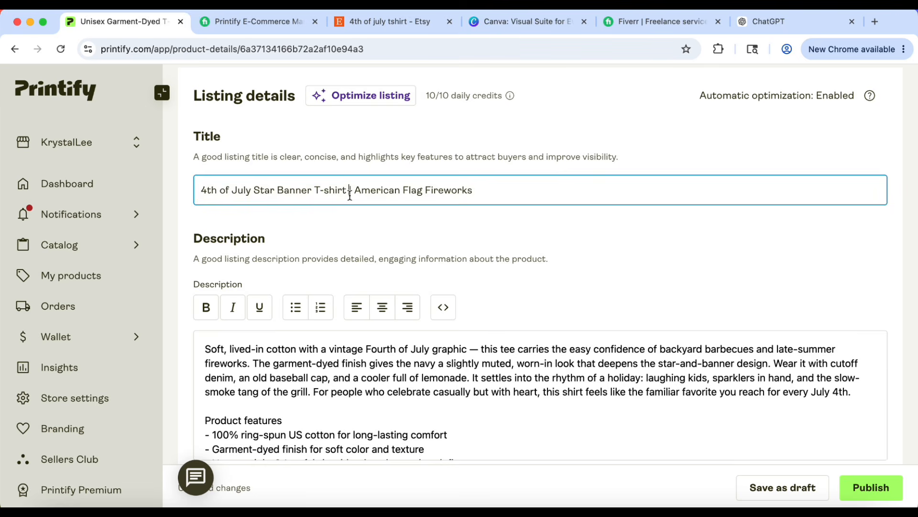
key("super+a")
key("super+v")
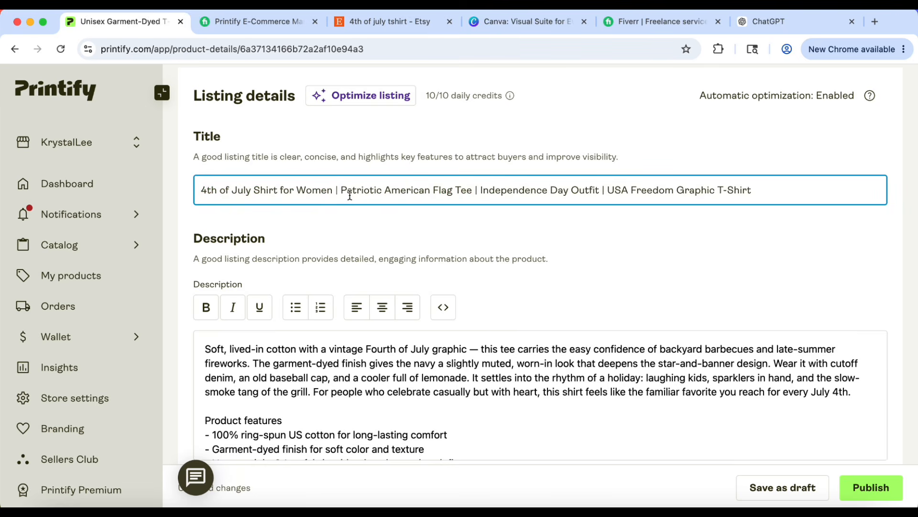
Check the listing description through to its care instructions and add the imperial size table to it
scroll(501, 192, "down", 3)
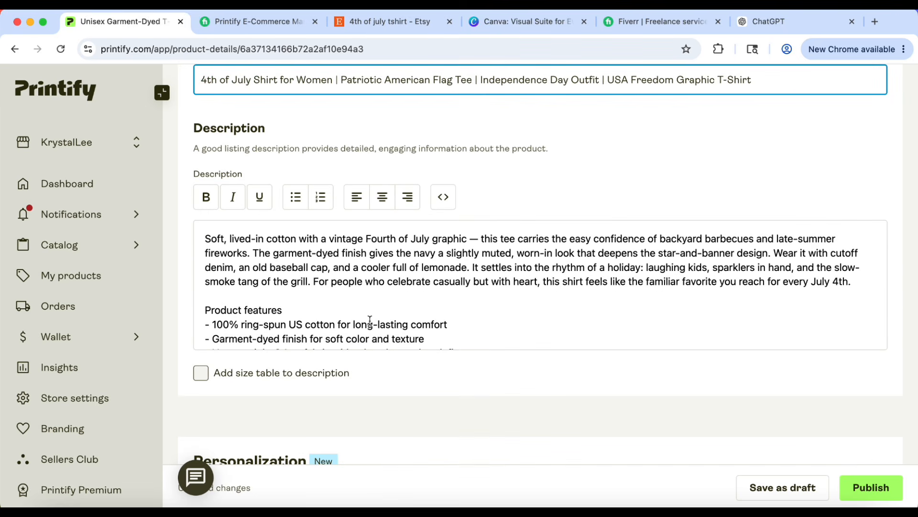
scroll(370, 321, "down", 2)
scroll(370, 321, "down", 3)
left_click(348, 332)
scroll(349, 332, "down", 1)
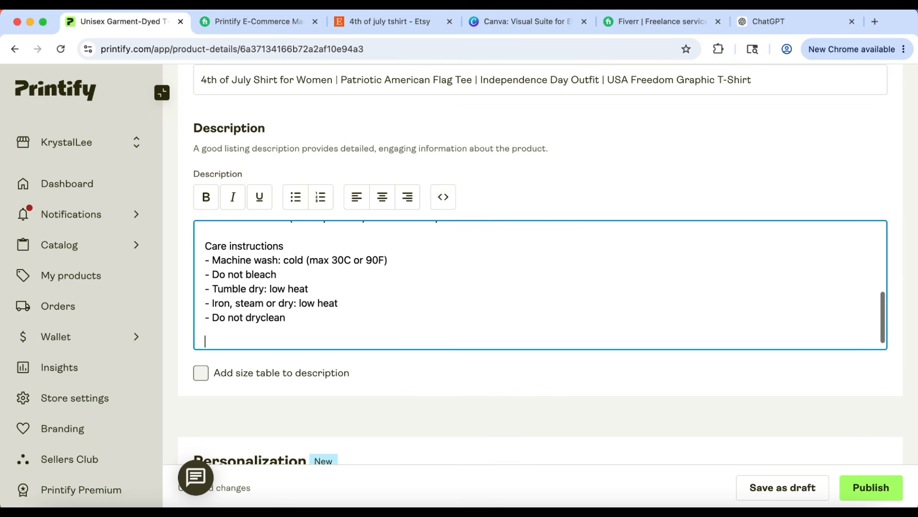
left_click(227, 371)
scroll(409, 277, "up", 3)
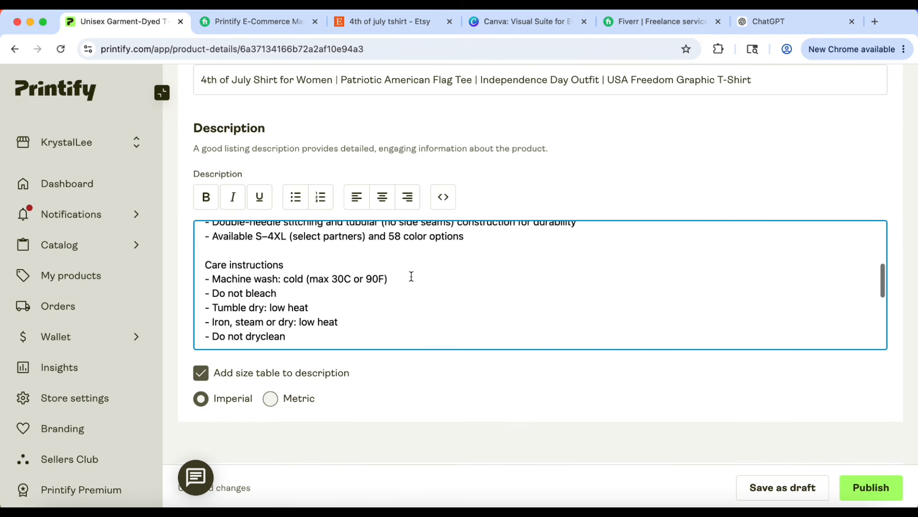
scroll(411, 276, "down", 2)
scroll(412, 276, "down", 2)
scroll(404, 303, "down", 5)
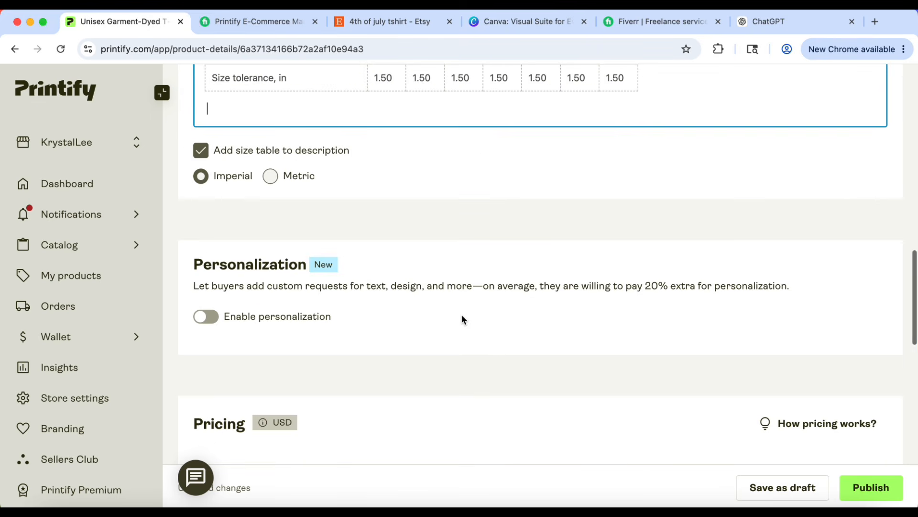
Review the personalization option and the retail prices and profit for each shirt size
scroll(435, 311, "down", 3)
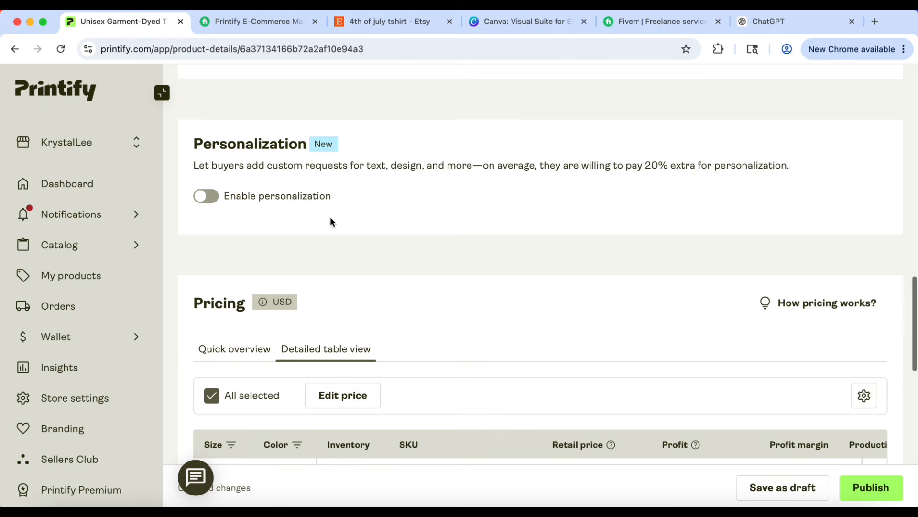
scroll(265, 234, "down", 4)
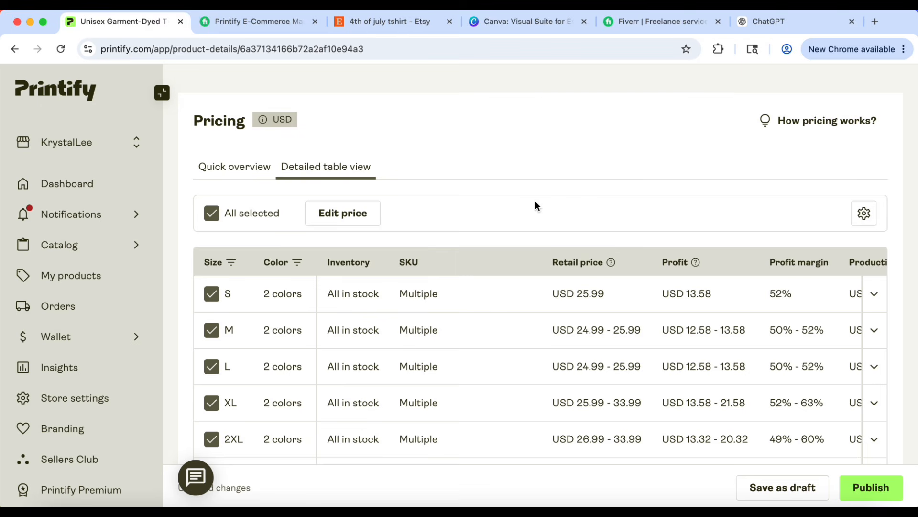
scroll(549, 206, "down", 5)
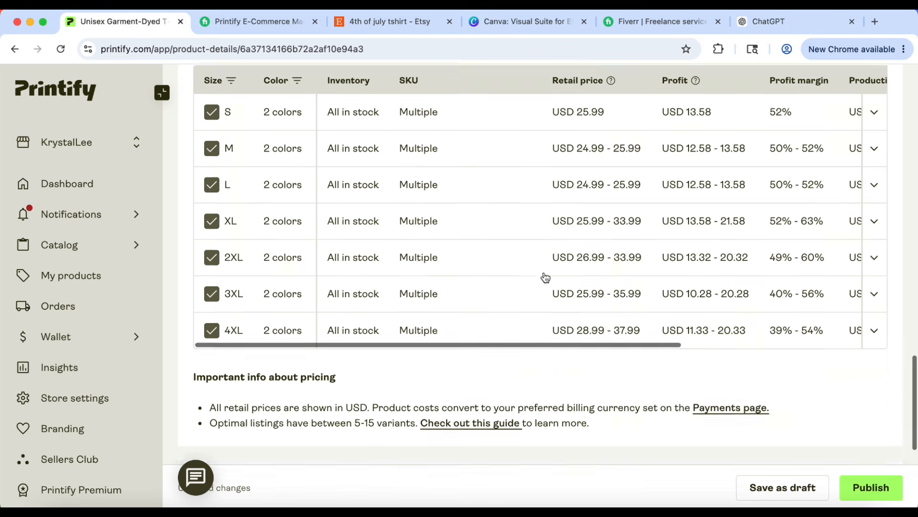
Switch to the Calculator and multiply the size S profit of 13.58 by 200 sales, clearing the display when done
scroll(552, 311, "up", 5)
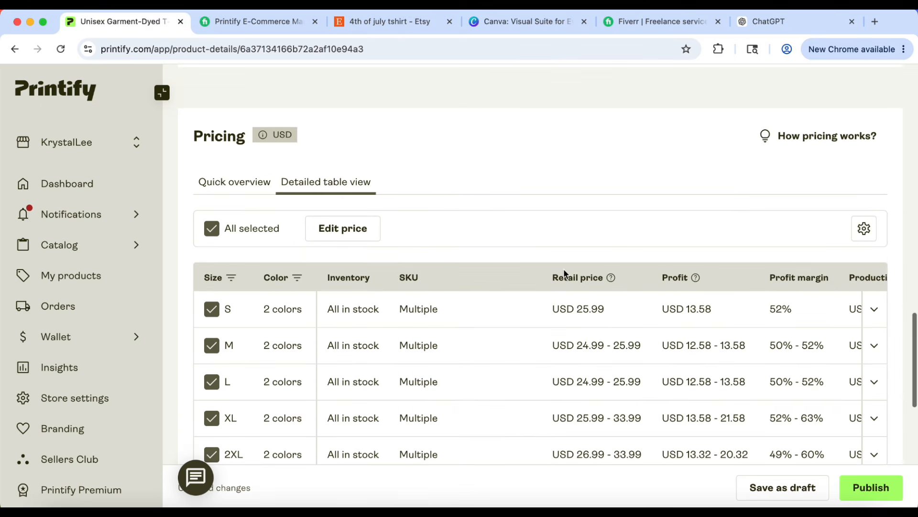
scroll(600, 249, "down", 2)
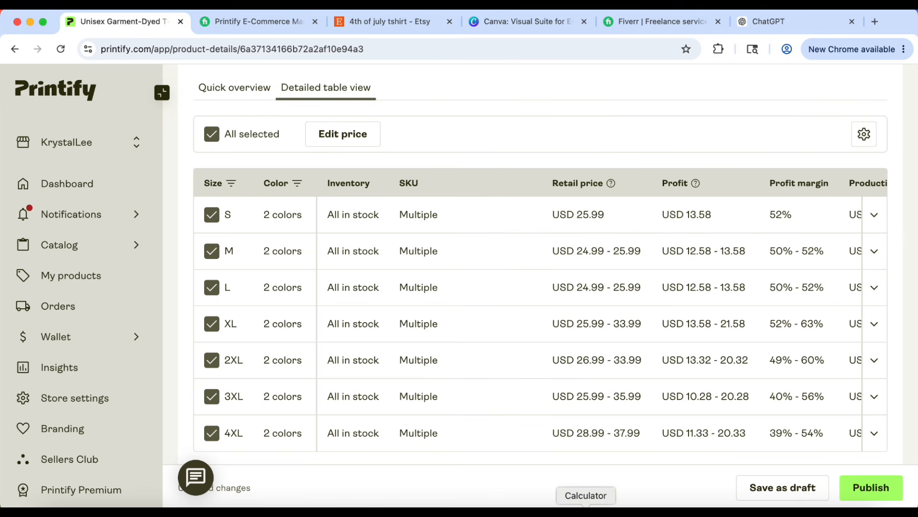
left_click(586, 510)
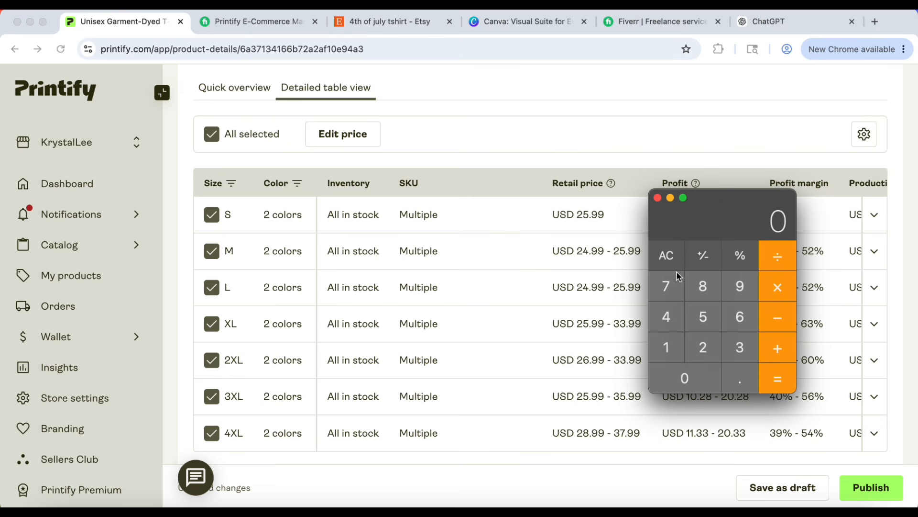
left_click(674, 349)
left_click(740, 348)
left_click(740, 381)
left_click(706, 313)
left_click(705, 295)
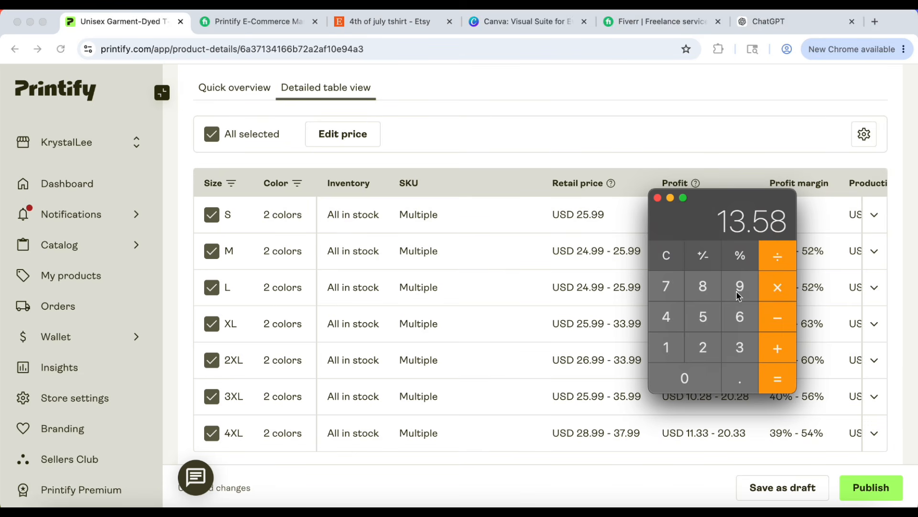
left_click(777, 288)
left_click(703, 345)
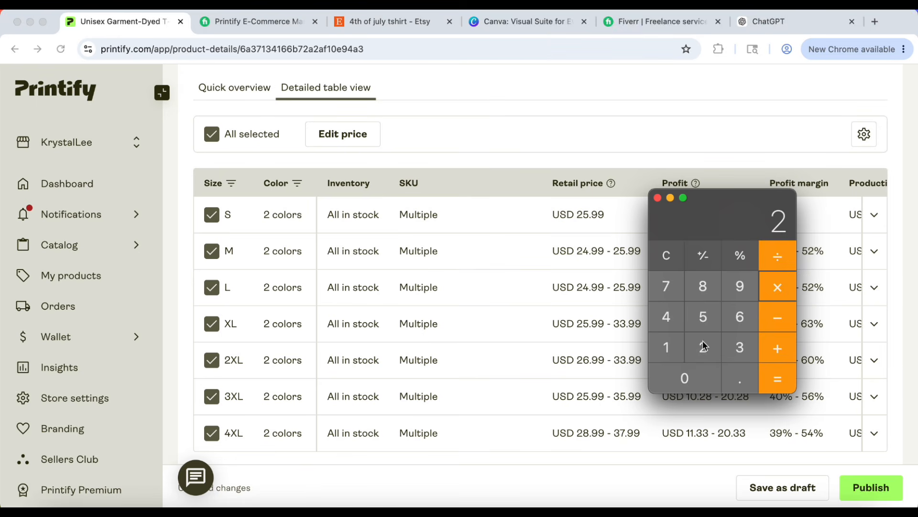
left_click(686, 378)
left_click(686, 378)
left_click(779, 378)
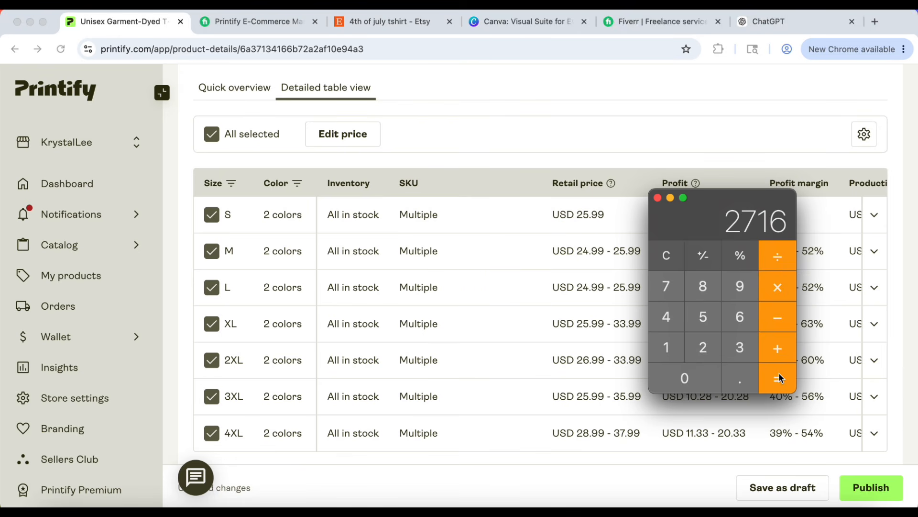
left_click(668, 257)
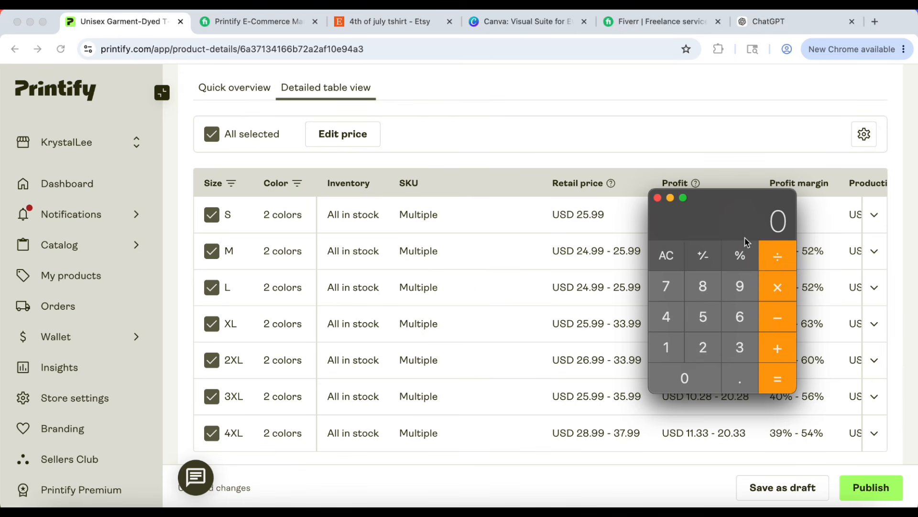
Move the Calculator clear of the size S profit and multiply 13.58 by 100 sales, clearing the display when done
left_click_drag(747, 209, 780, 264)
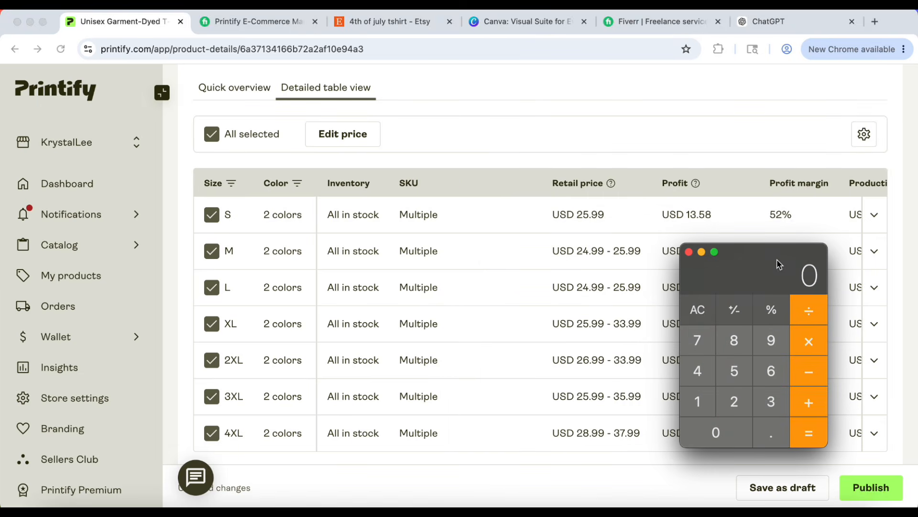
left_click(703, 370)
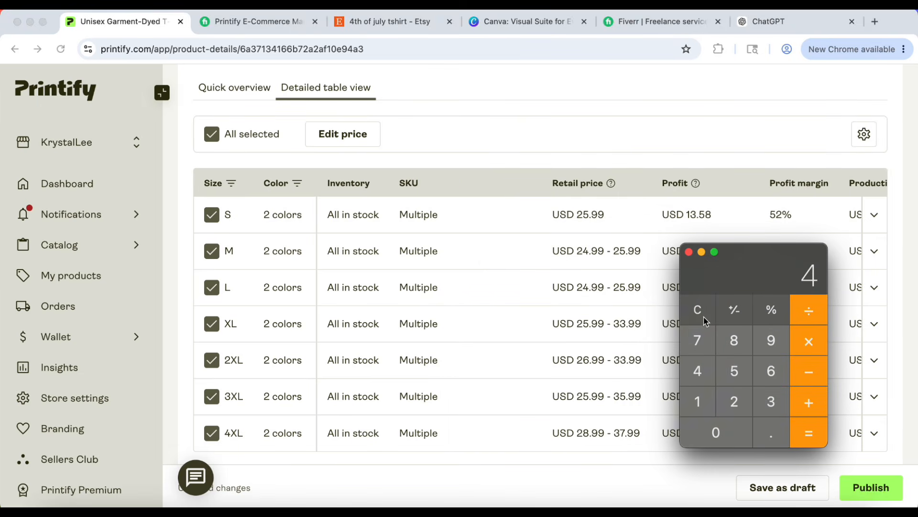
left_click(705, 318)
left_click(700, 397)
left_click(765, 401)
left_click(768, 437)
left_click(735, 370)
left_click(735, 341)
left_click(809, 340)
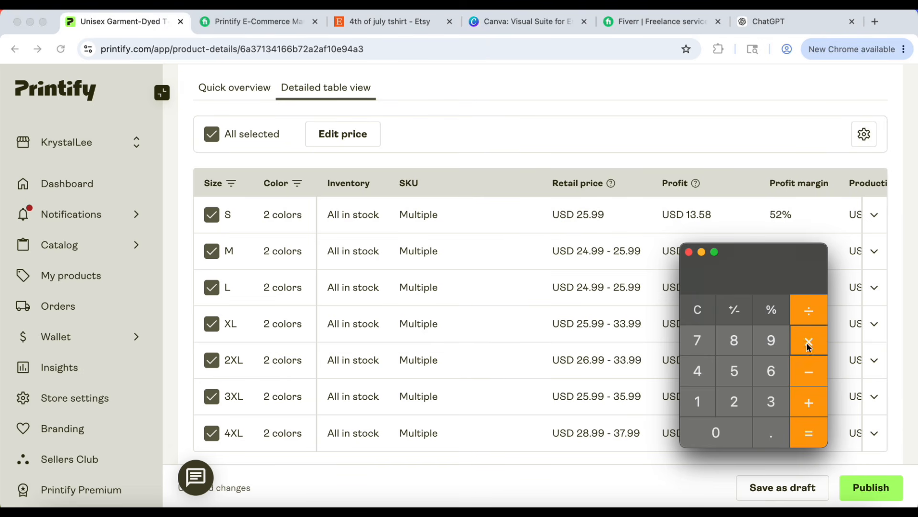
left_click(701, 400)
left_click(712, 431)
left_click(712, 432)
left_click(818, 430)
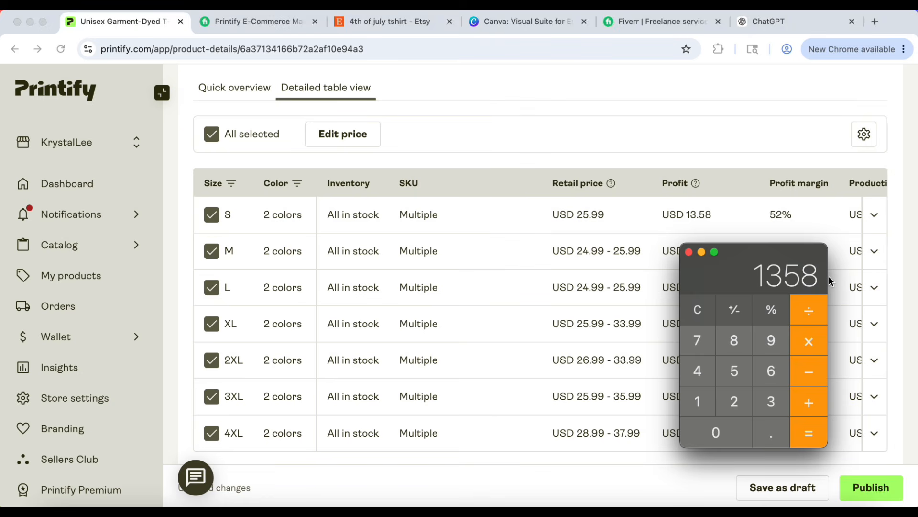
left_click(697, 310)
left_click_drag(750, 260, 774, 287)
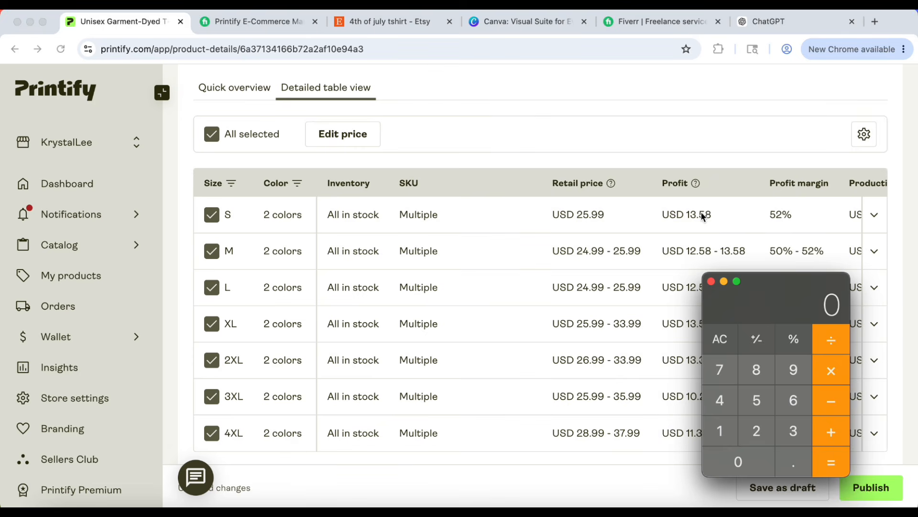
Set the retail price of the size S shirt to USD 29.99
left_click(588, 214)
left_click(588, 213)
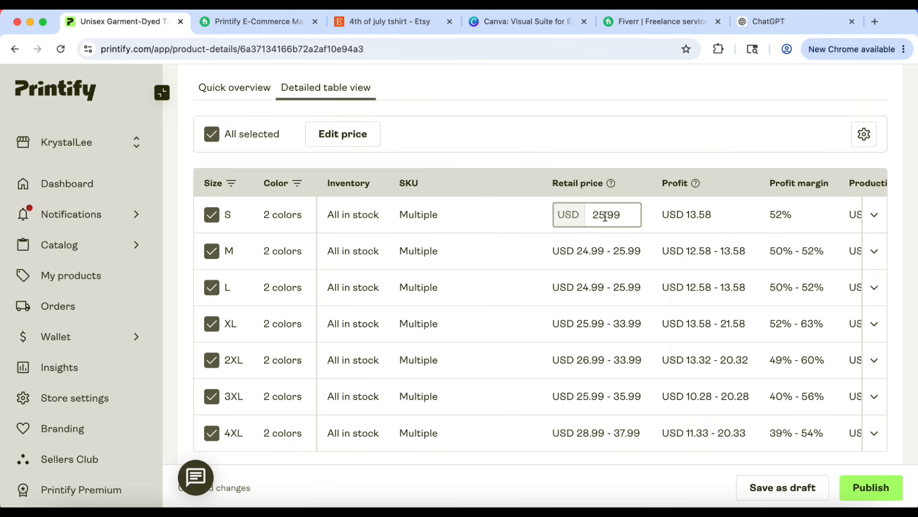
key("BackSpace")
type("9")
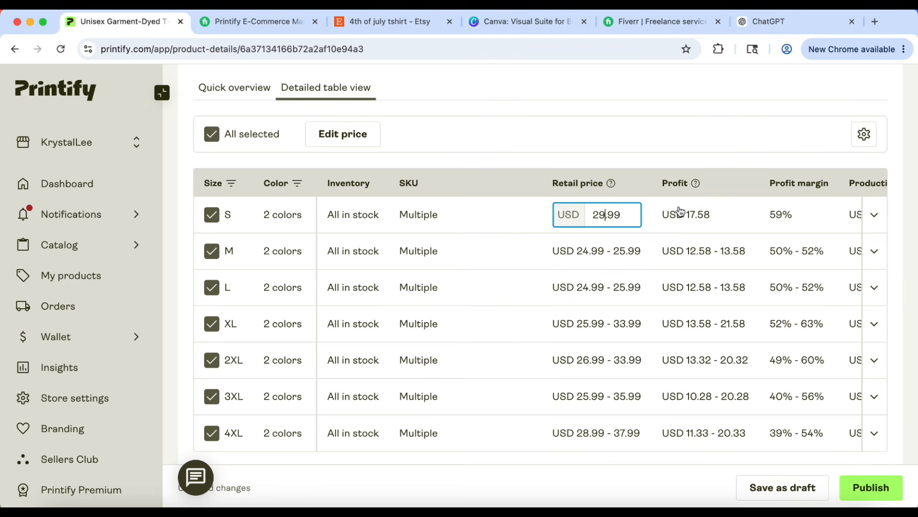
left_click(736, 174)
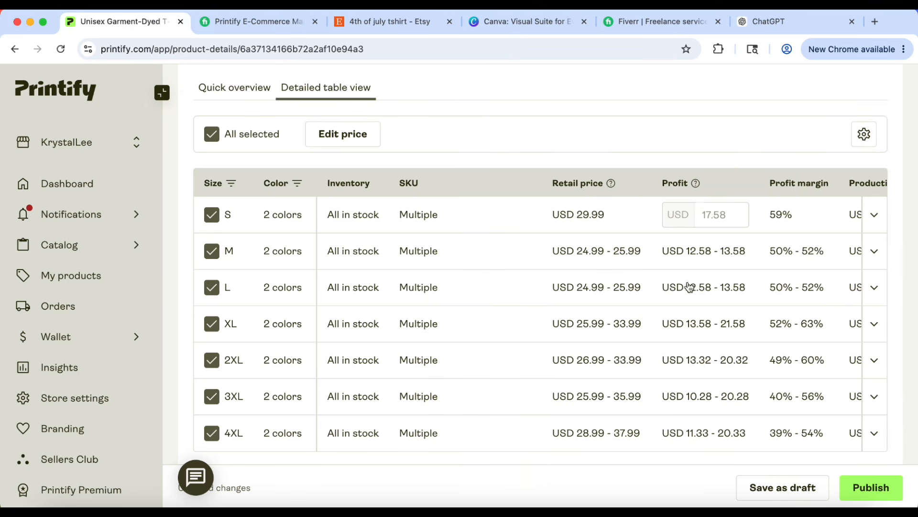
Reopen the Calculator, multiply the size S profit of 17.58 by 300 sales, and close it
left_click(611, 508)
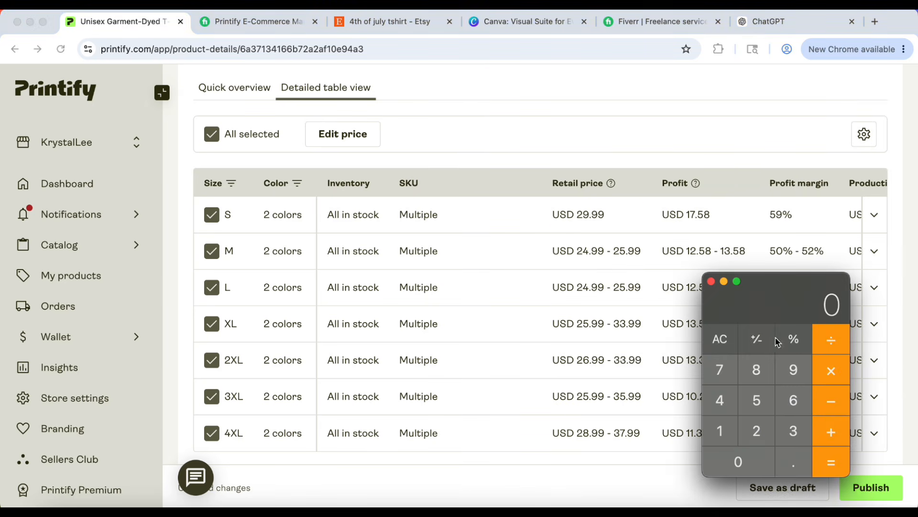
left_click(722, 432)
left_click(724, 375)
left_click(789, 457)
left_click(758, 401)
left_click(755, 370)
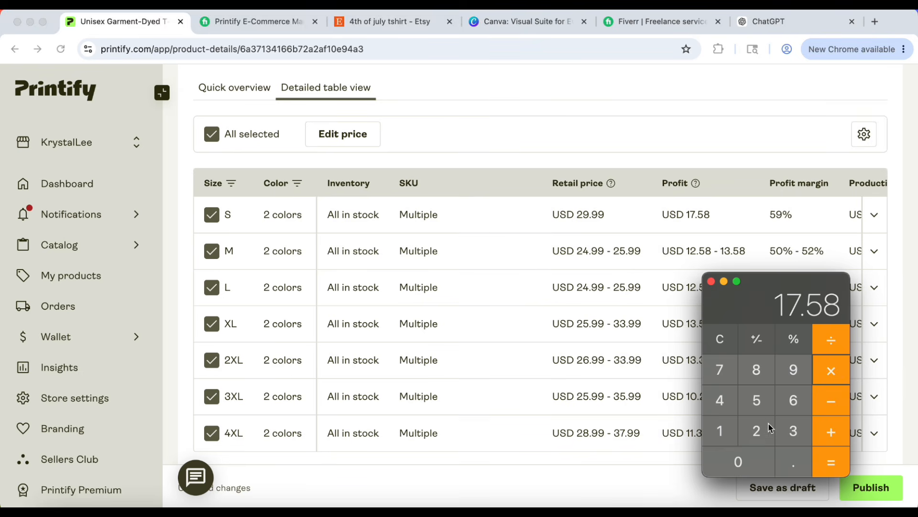
left_click(785, 429)
double_click(750, 458)
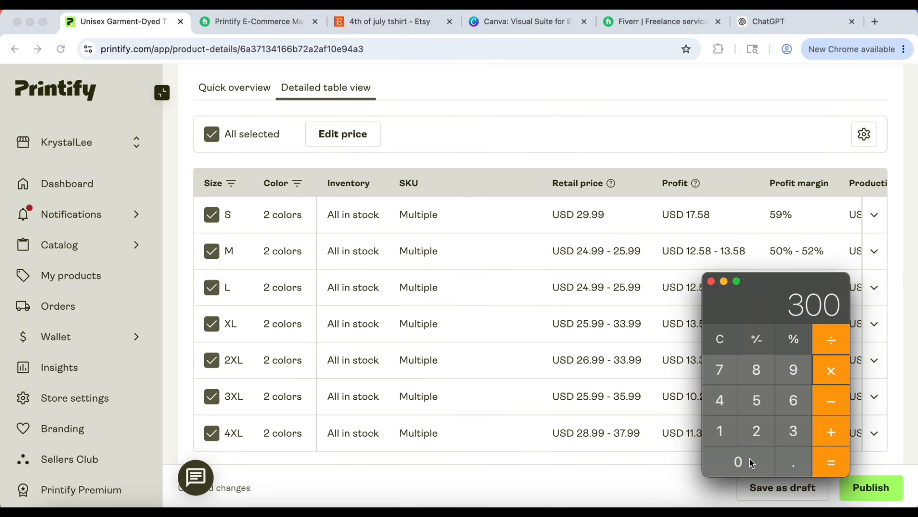
left_click(828, 465)
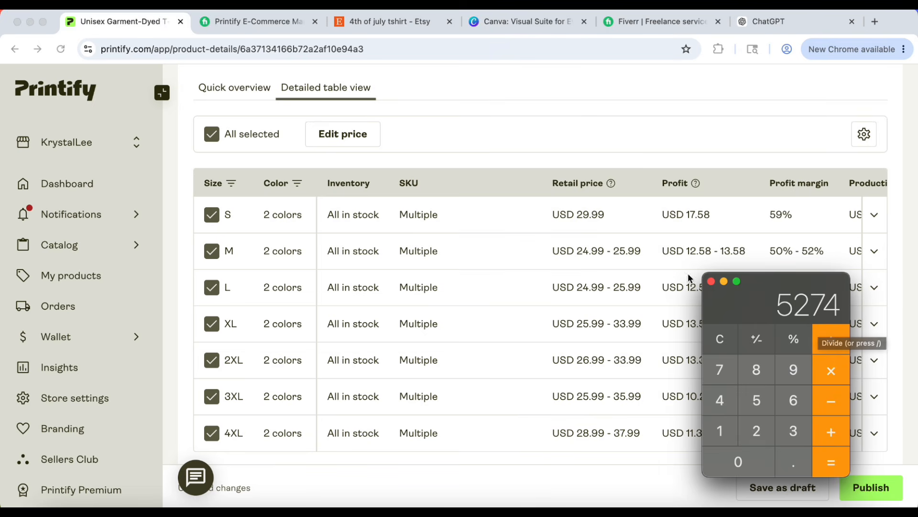
left_click(711, 281)
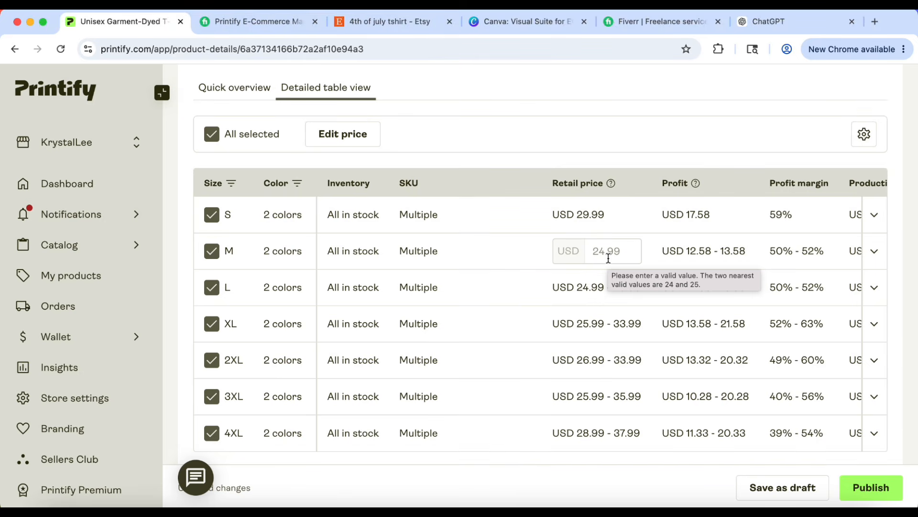
Start connecting a store in the listing's publishing settings, choosing Etsy as the sales channel, and bring up its sign-in form
scroll(461, 324, "down", 4)
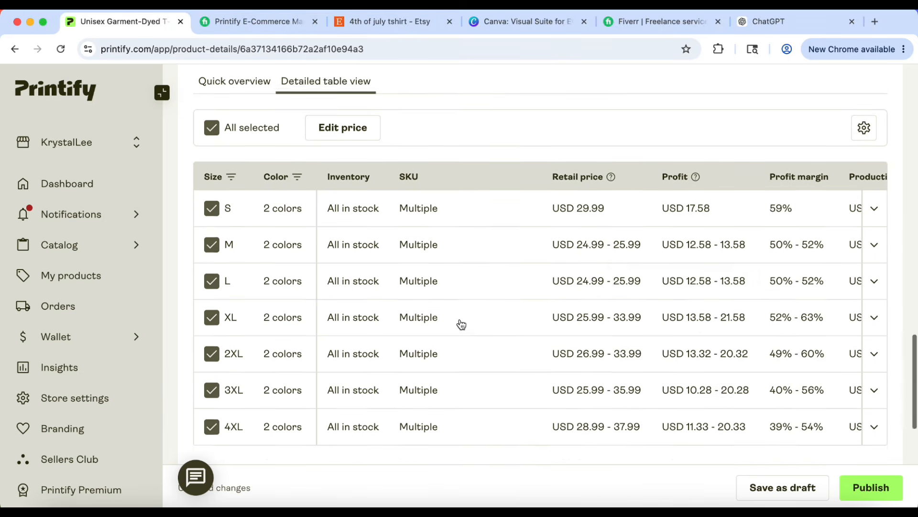
scroll(668, 301, "down", 4)
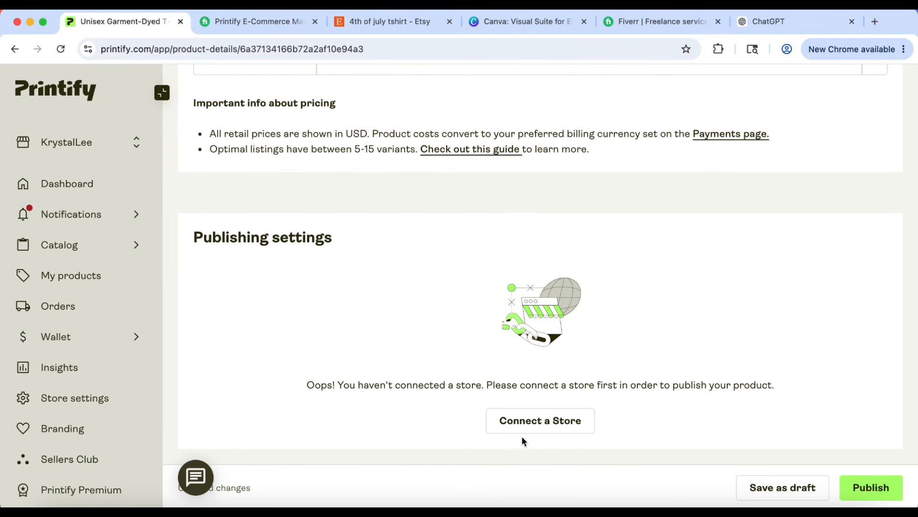
left_click(520, 421)
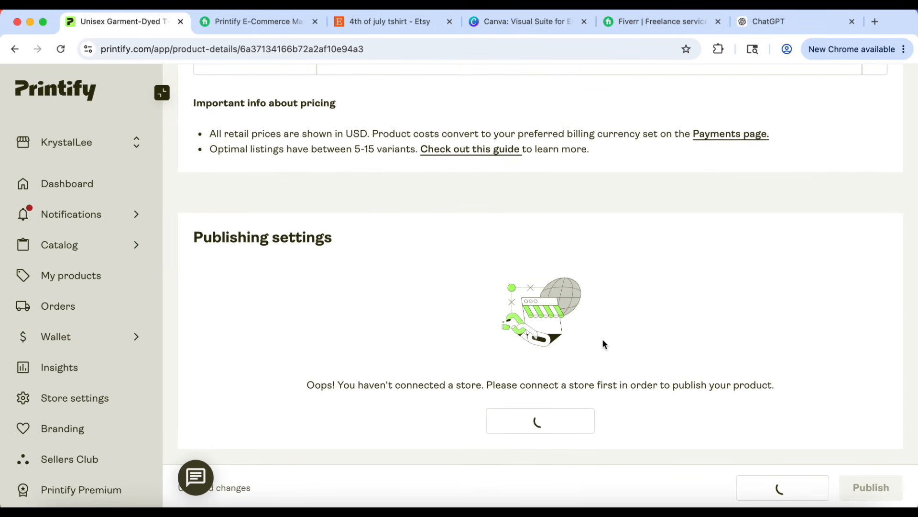
scroll(581, 392, "down", 4)
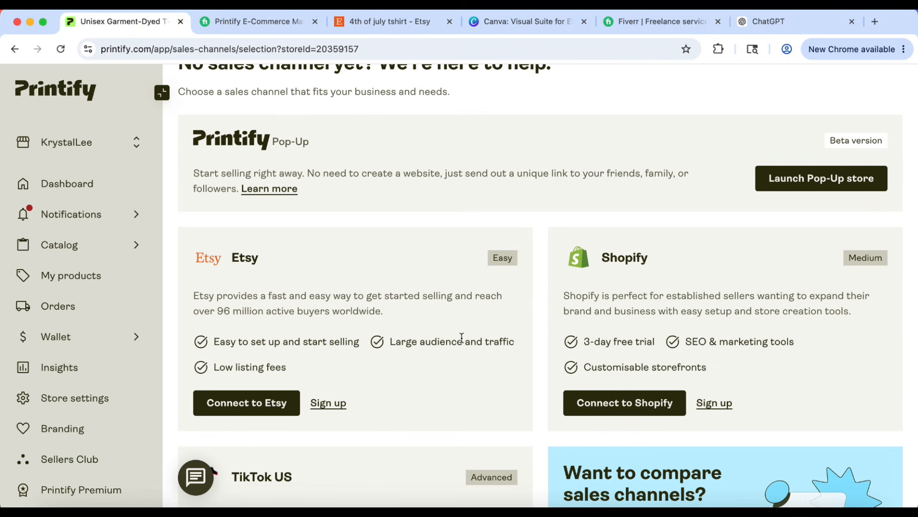
left_click(238, 407)
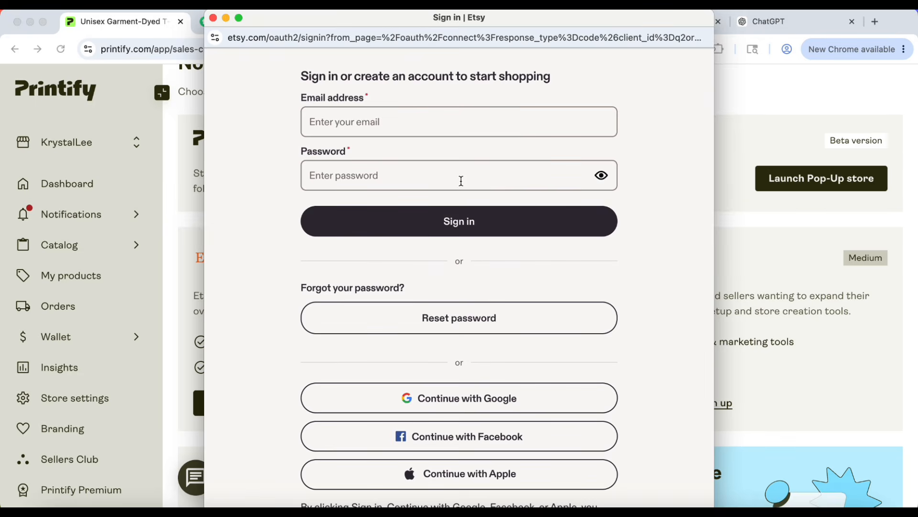
scroll(450, 144, "down", 1)
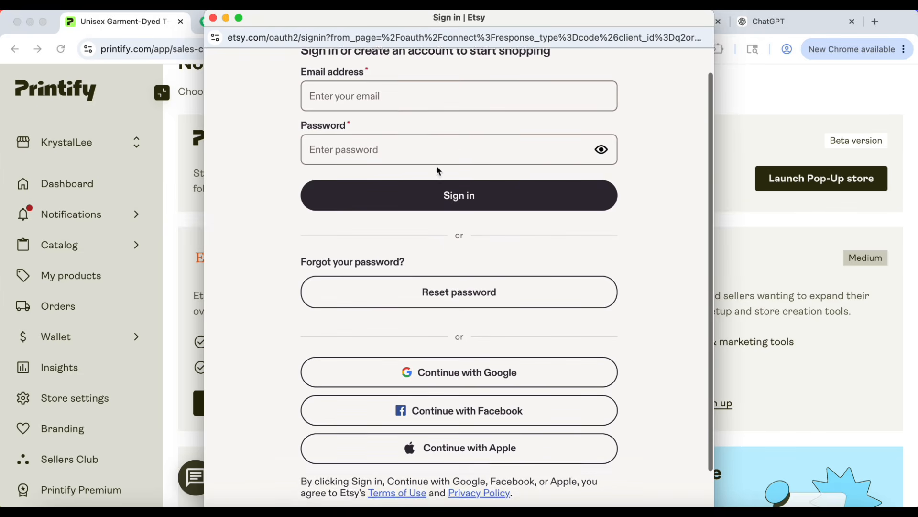
scroll(437, 165, "up", 1)
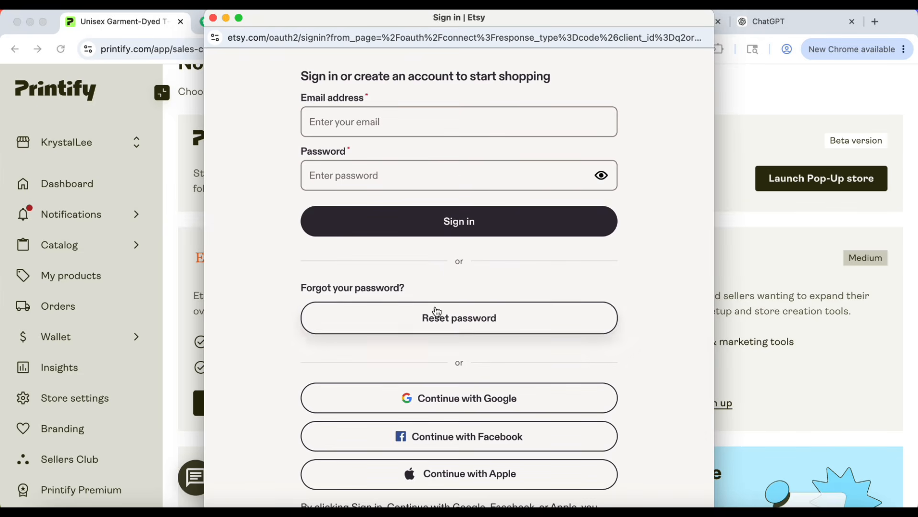